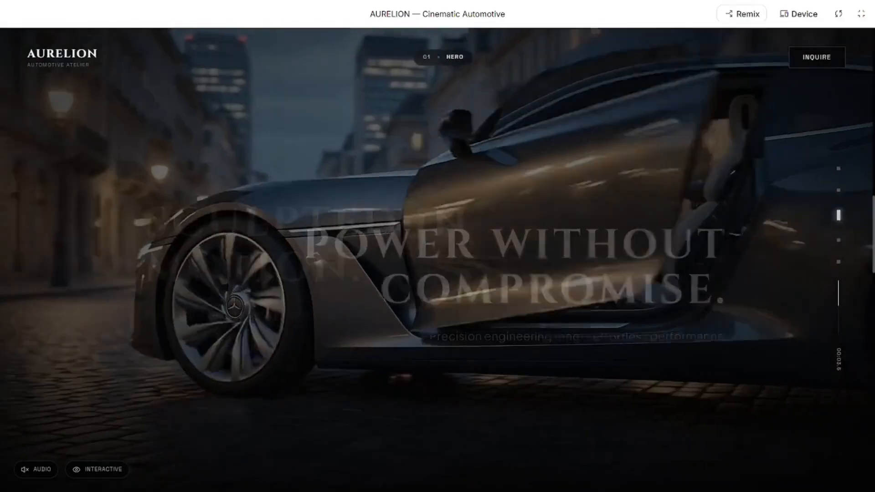
Step: Examine the scroll-driven video animation and headline sections of the AURELION and SKYLUXE websites
scroll(438, 260, "up", 2)
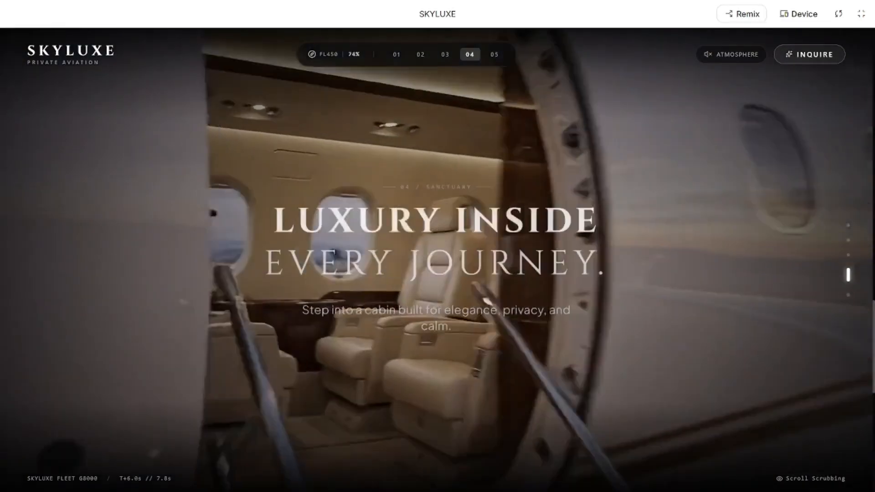
scroll(438, 246, "up", 5)
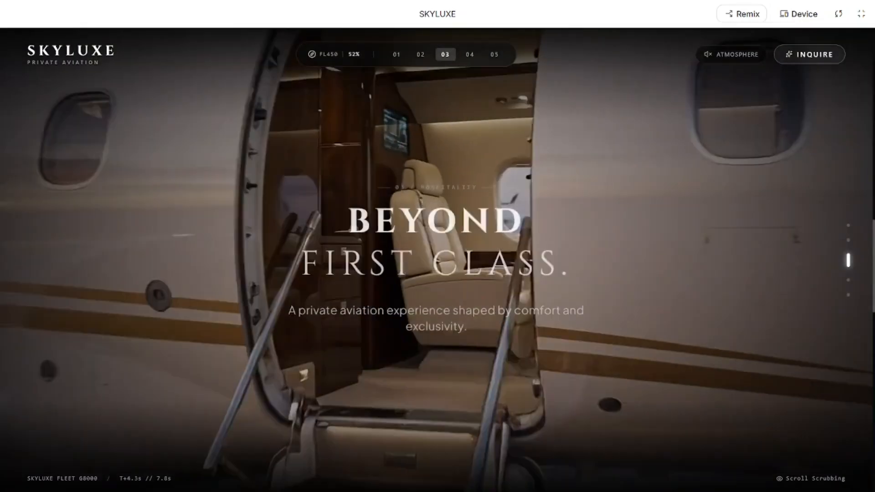
scroll(437, 246, "up", 5)
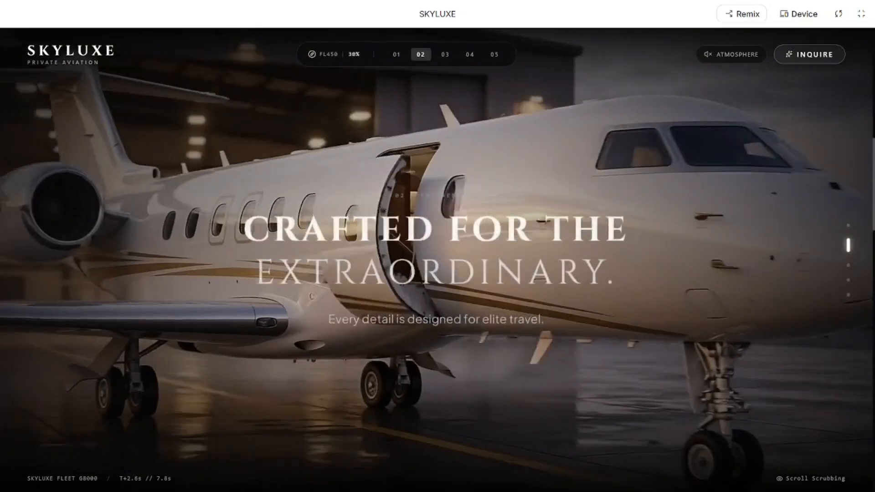
scroll(437, 246, "down", 4)
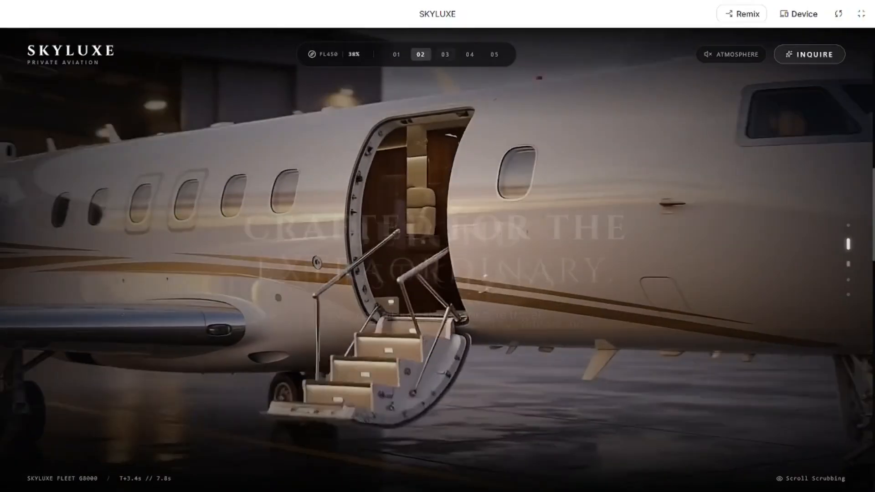
scroll(437, 246, "up", 2)
scroll(437, 246, "down", 8)
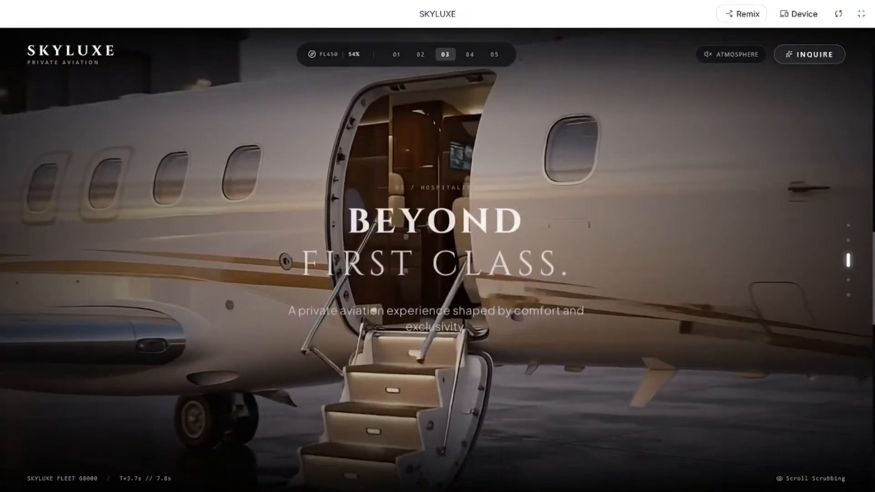
scroll(438, 246, "down", 4)
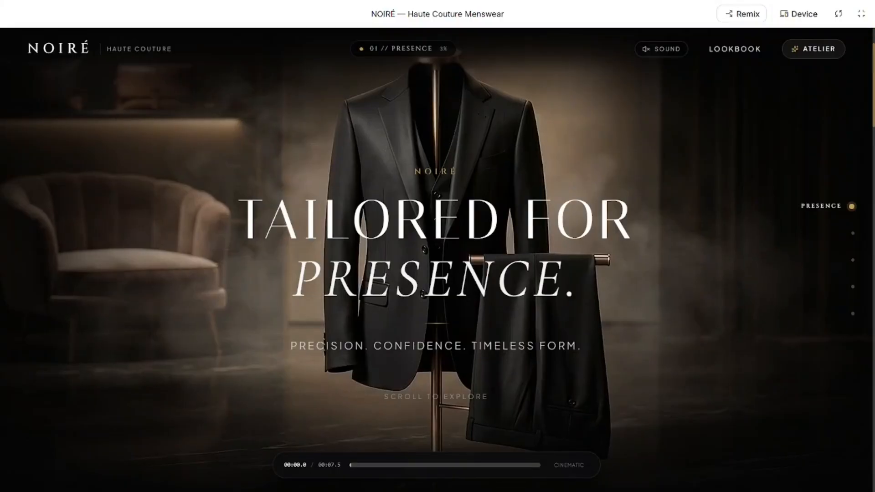
Step: Examine the NOIRÉ menswear website's scroll animation from the Presence section through Own the Room and back
scroll(437, 260, "down", 10)
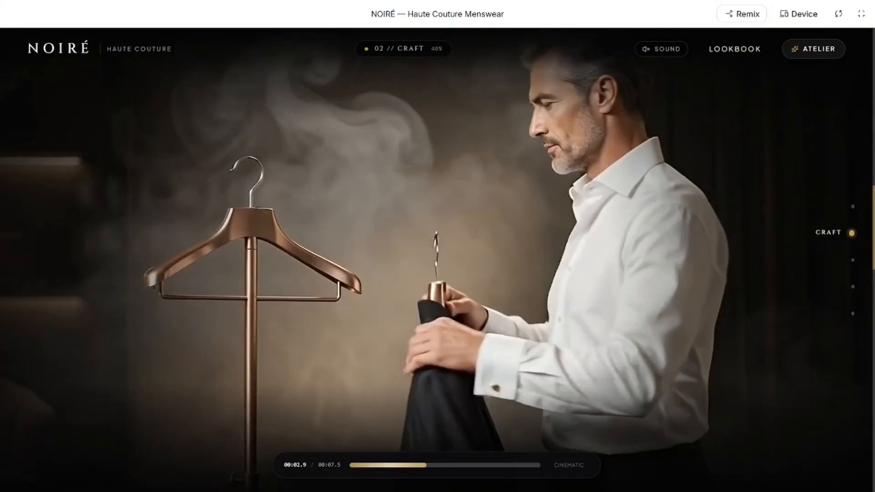
scroll(437, 260, "down", 6)
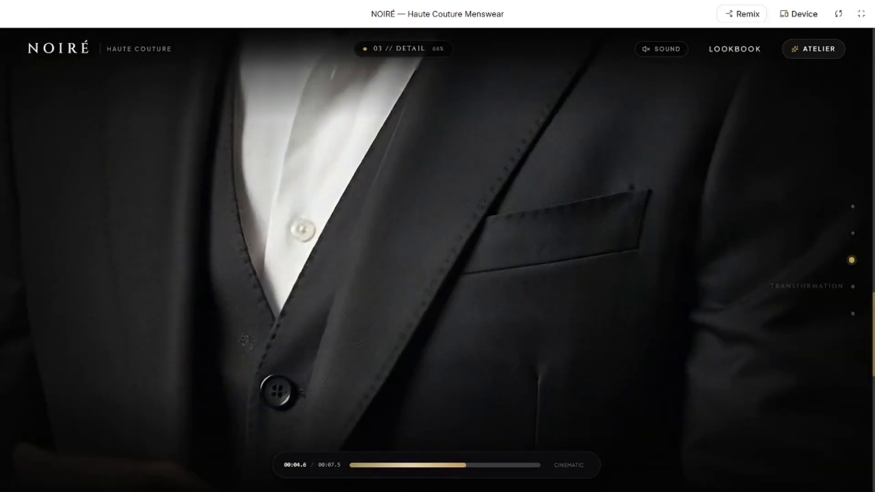
scroll(437, 260, "down", 3)
scroll(438, 260, "down", 5)
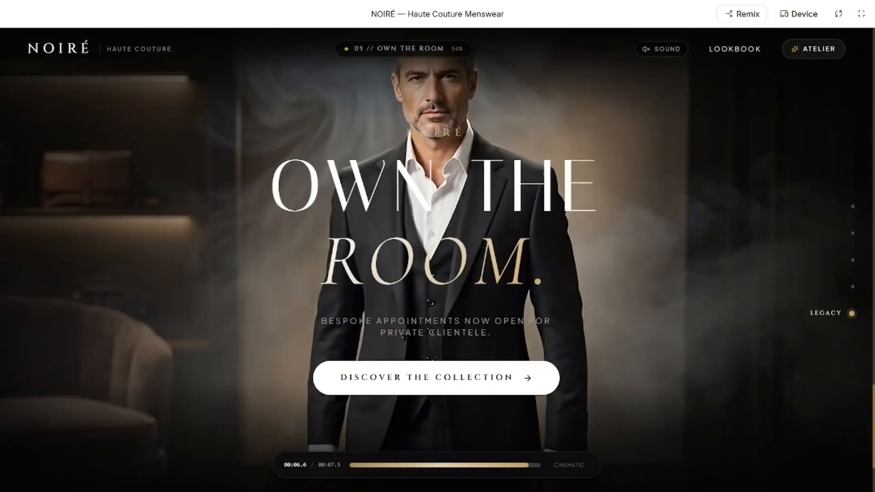
scroll(437, 260, "up", 10)
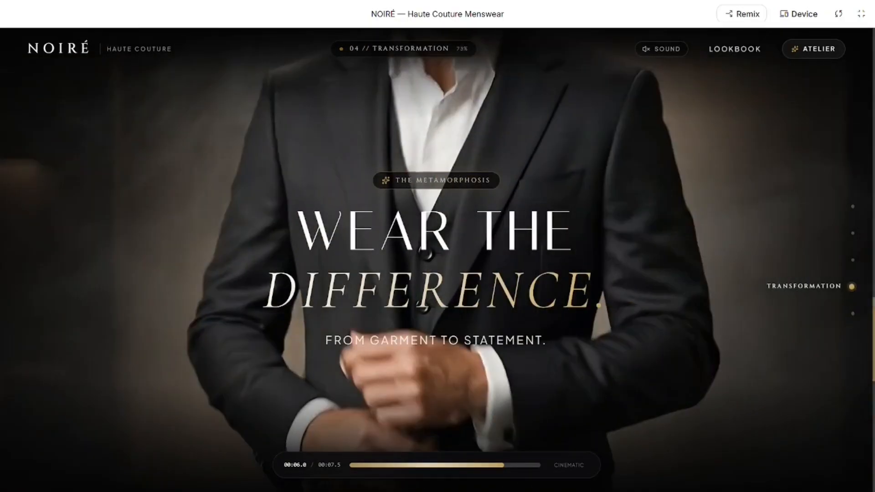
scroll(437, 259, "up", 6)
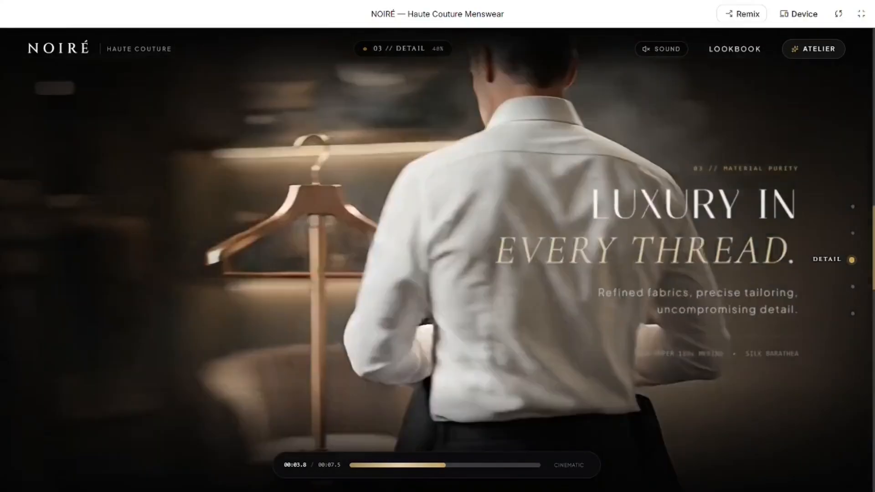
scroll(437, 260, "up", 4)
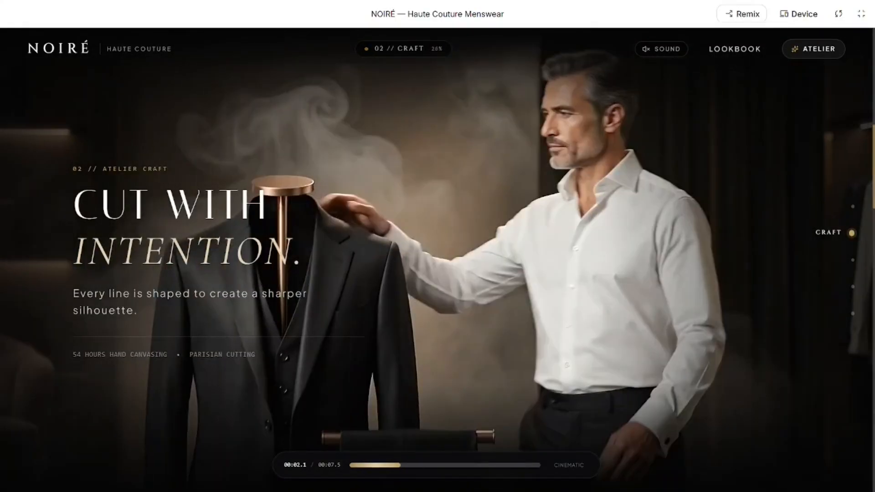
scroll(438, 260, "up", 3)
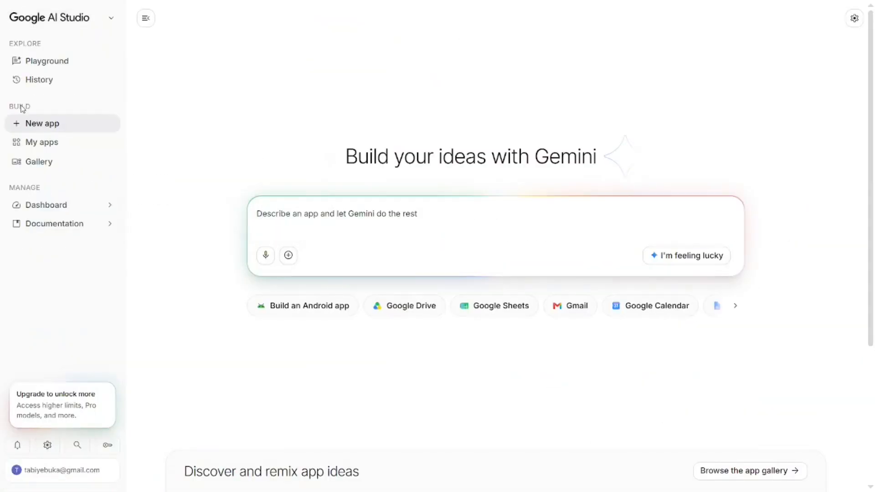
Step: Open the AURELION — Cinematic Automotive project from the saved apps in Google AI Studio
mouse_move(105, 232)
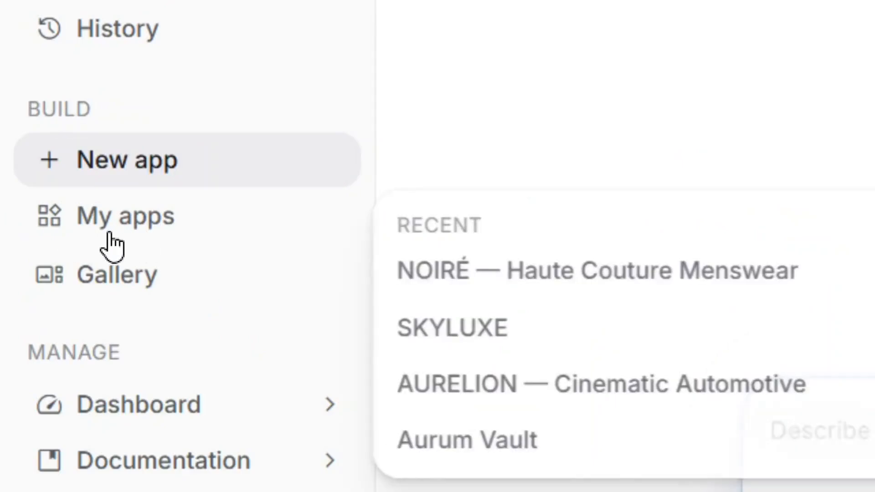
left_click(118, 224)
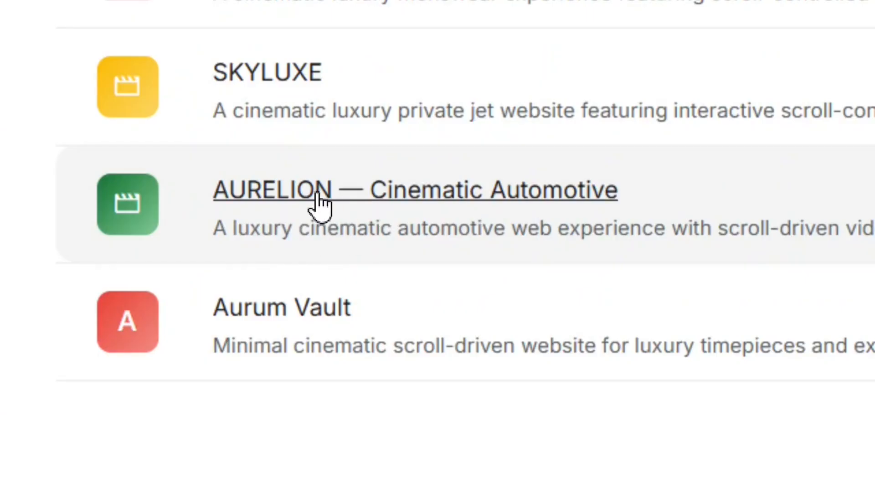
left_click(313, 200)
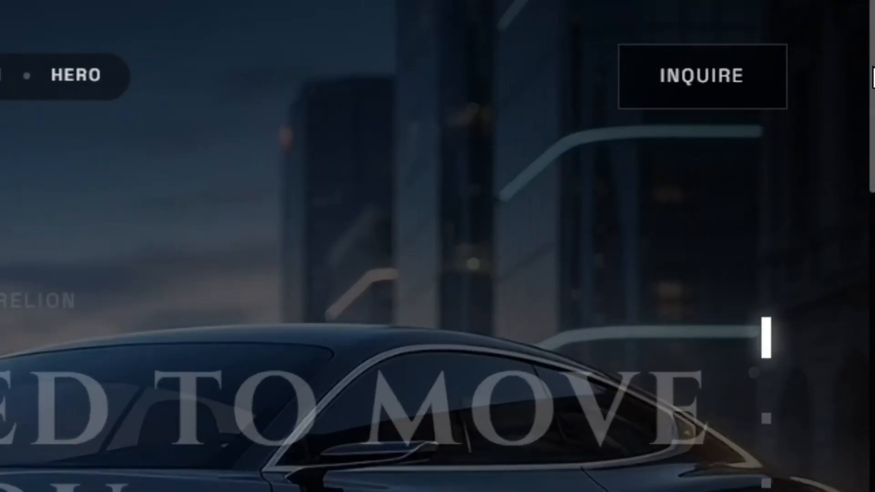
Step: Examine the AURELION preview's scroll sections from Hero onward and open the site's published Netlify version
mouse_move(872, 68)
left_mouse_down()
mouse_move(874, 190)
mouse_move(872, 81)
left_mouse_up()
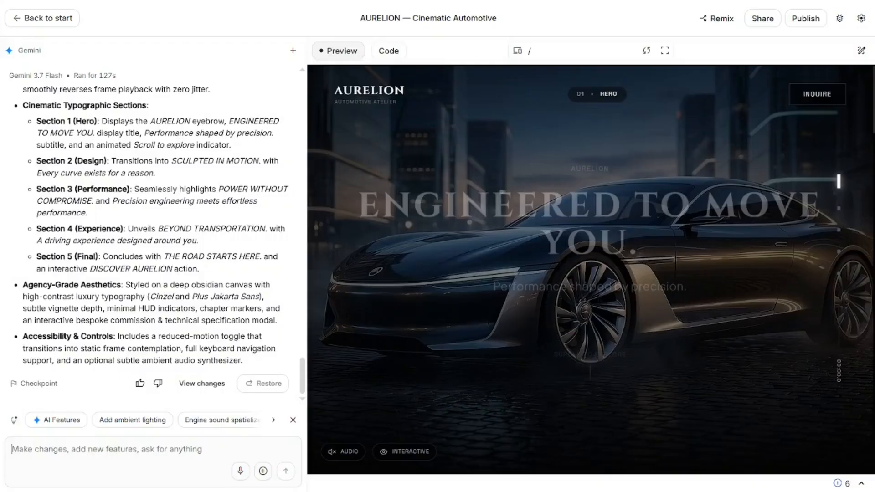
scroll(591, 269, "down", 10)
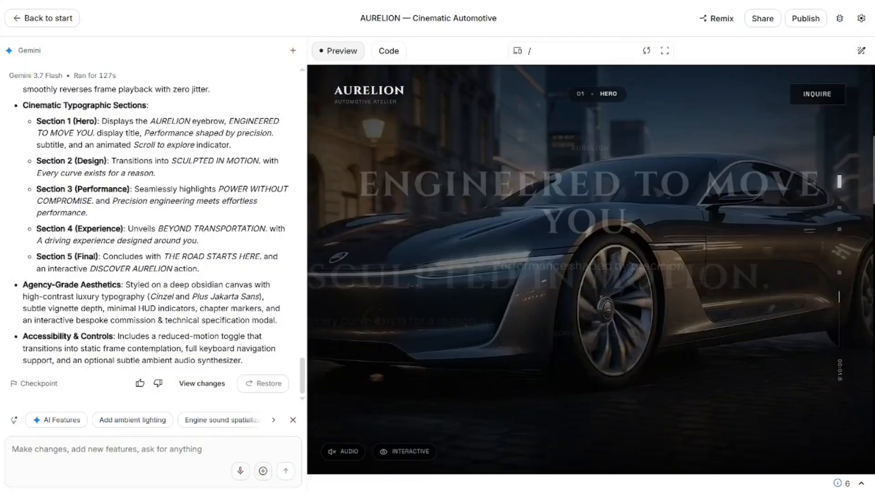
scroll(590, 269, "down", 12)
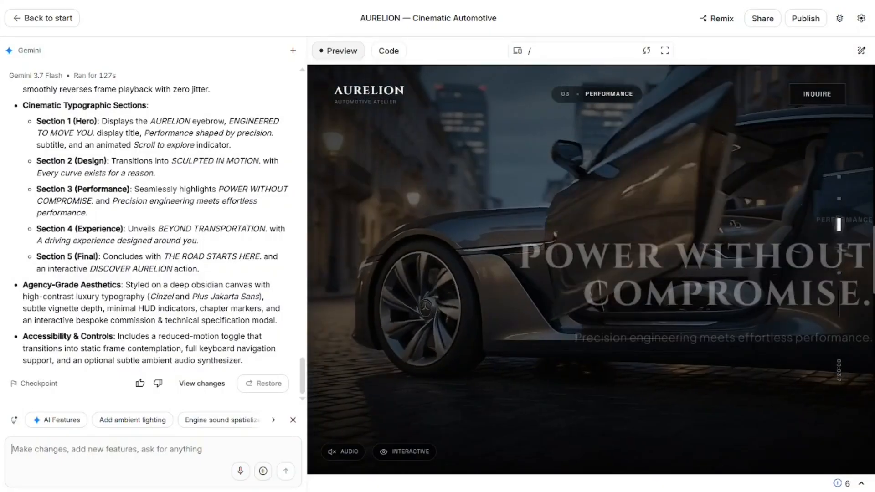
scroll(590, 269, "down", 10)
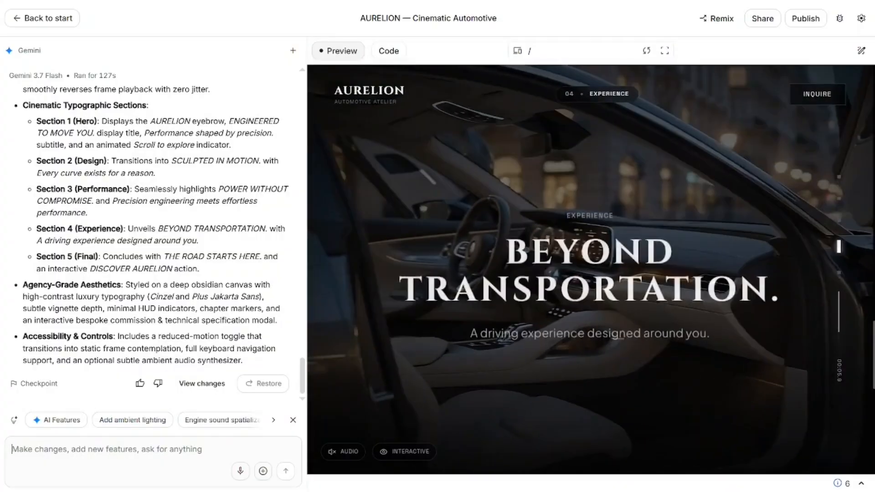
scroll(590, 269, "down", 10)
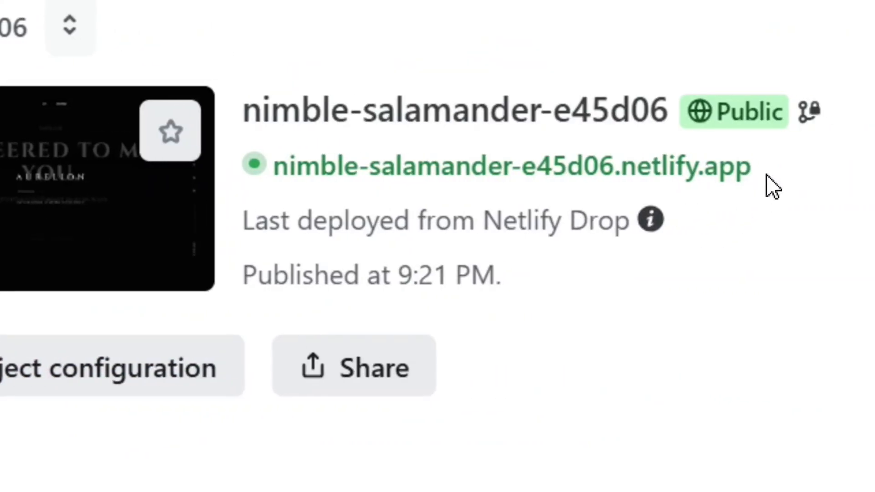
left_click(482, 174)
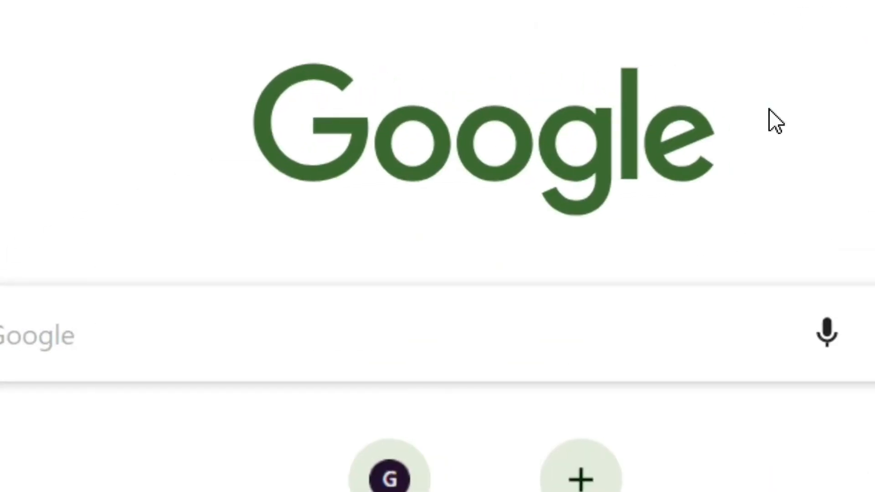
Step: Search Google for "google flow" and open the Google Labs result for Google Flow
left_click(113, 350)
type("google flow")
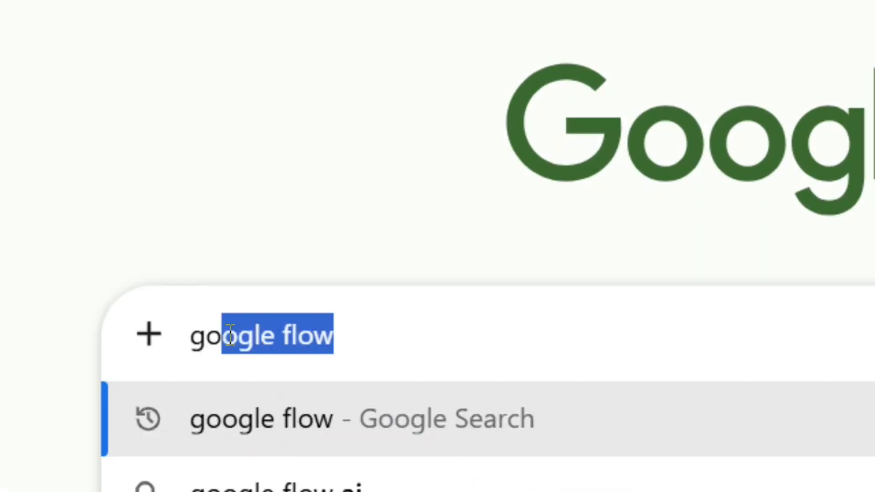
left_click(383, 338)
key("Return")
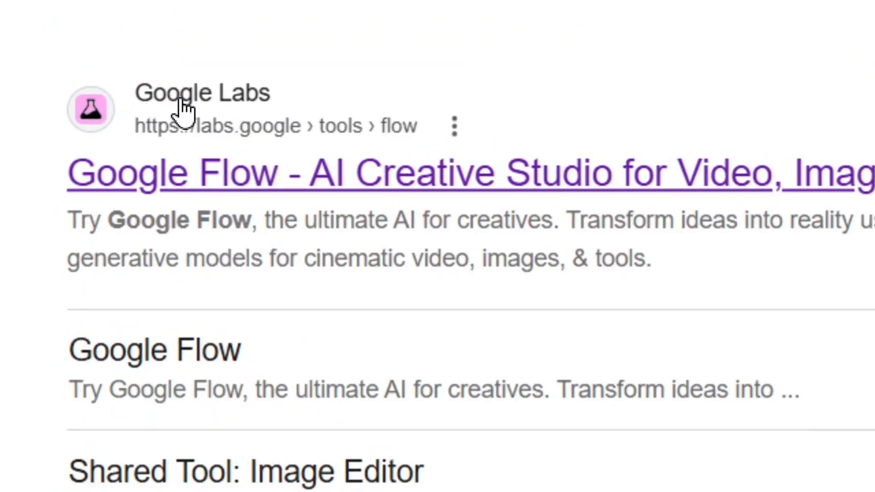
left_click(184, 109)
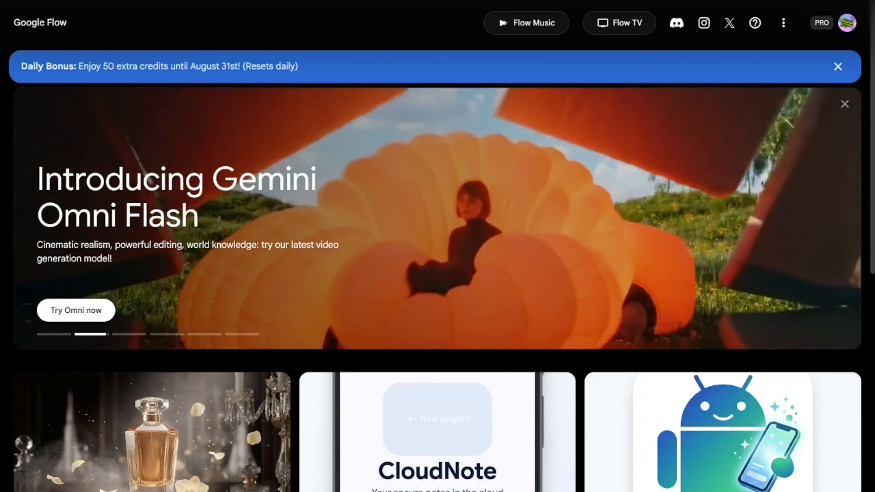
Step: Create a new Google Flow project and set it to image generation with the Nano Banana Pro model
scroll(437, 246, "down", 4)
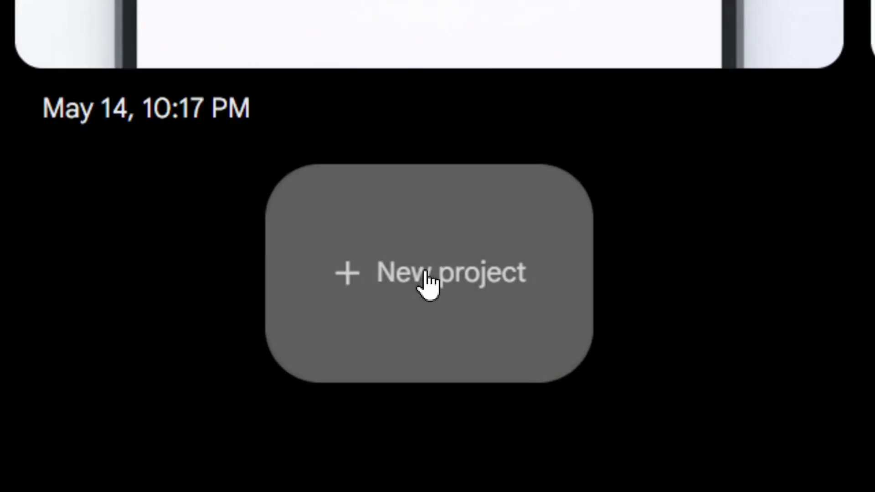
left_click(426, 274)
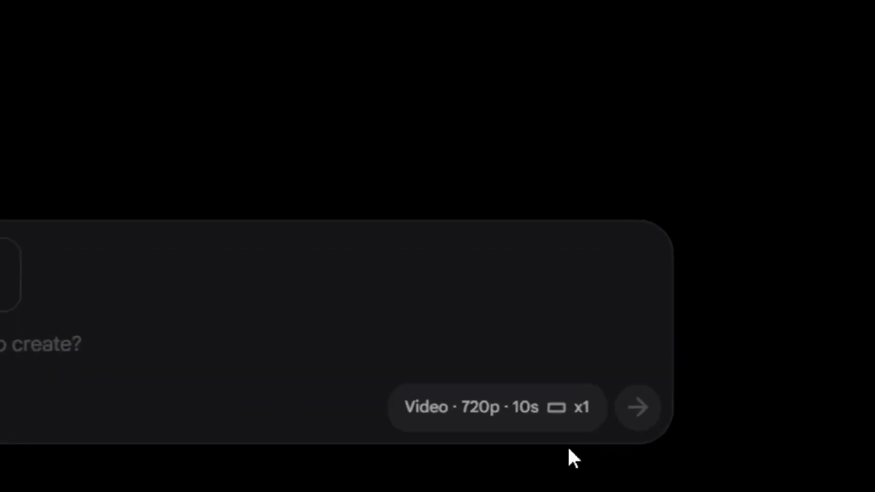
left_click(517, 415)
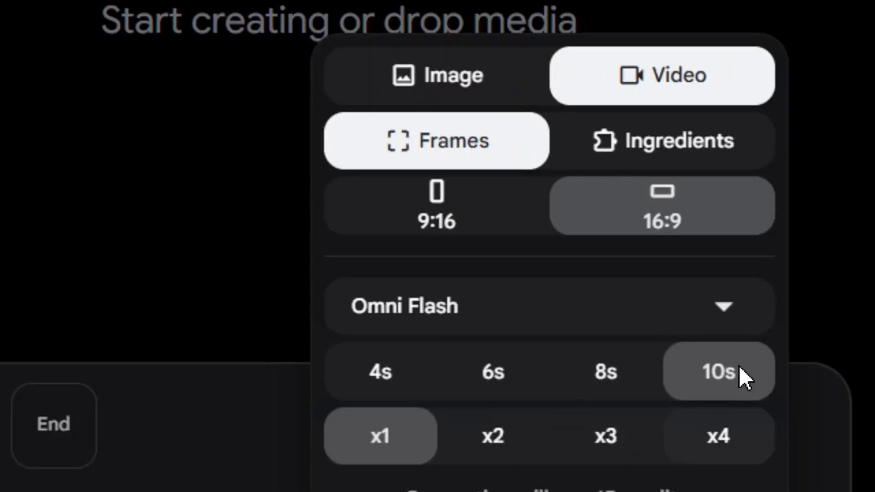
left_click(438, 80)
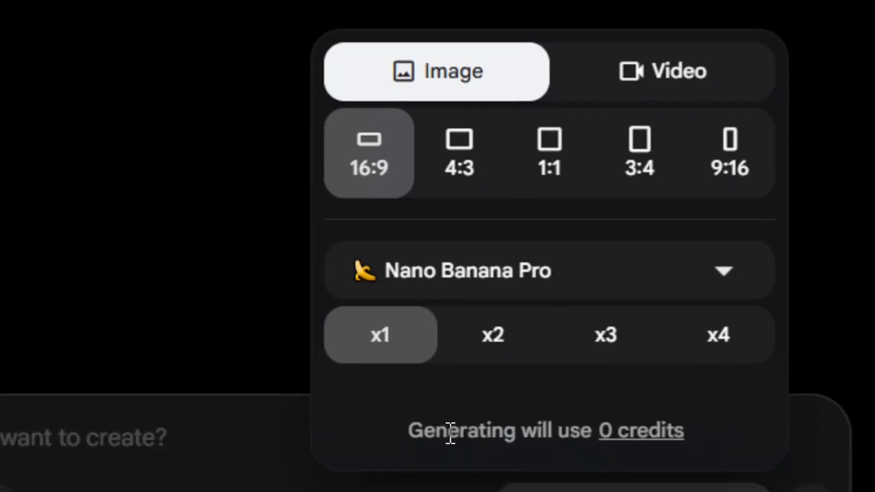
left_click(614, 272)
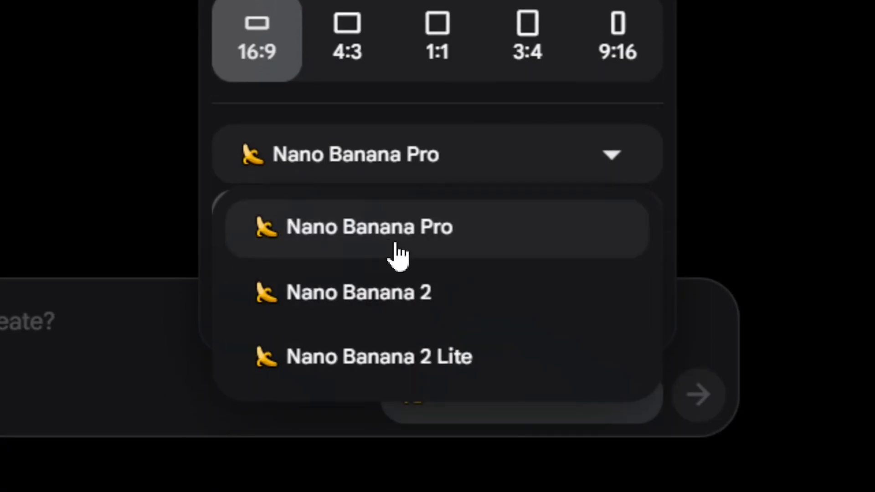
left_click(382, 240)
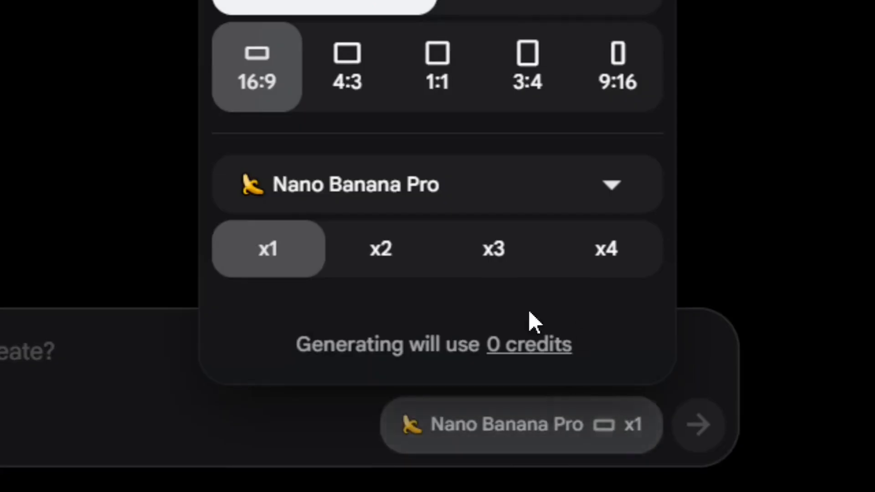
left_click(562, 446)
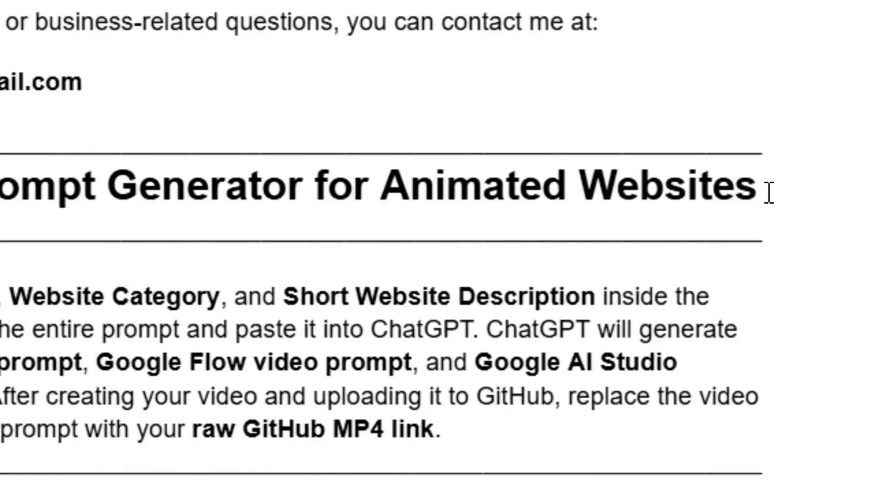
Step: Copy the template document's full text between "Prompt Start Here" and "Prompt End" and paste it into an empty Notepad file
scroll(856, 59, "down", 5)
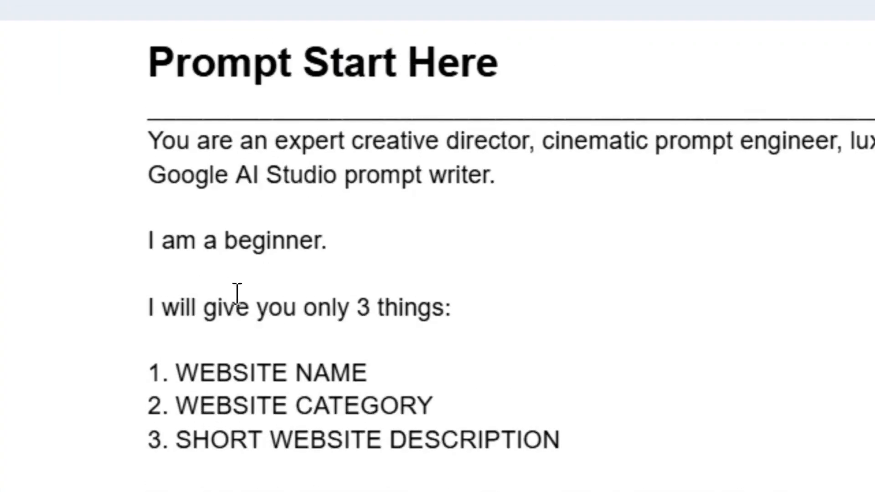
left_click_drag(118, 130, 449, 491)
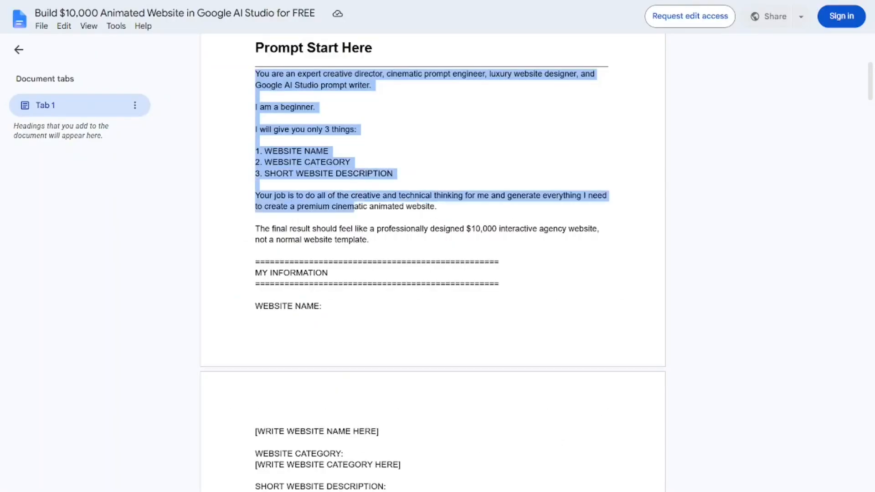
left_click_drag(354, 206, 314, 349)
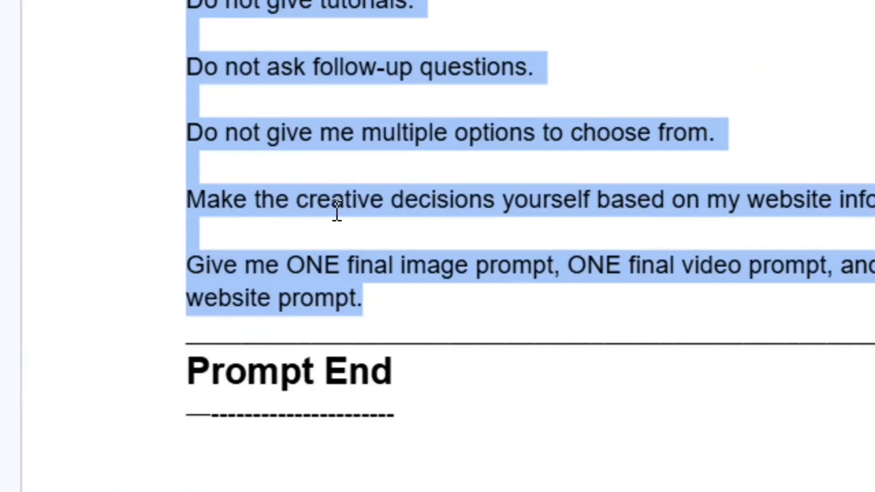
right_click(350, 204)
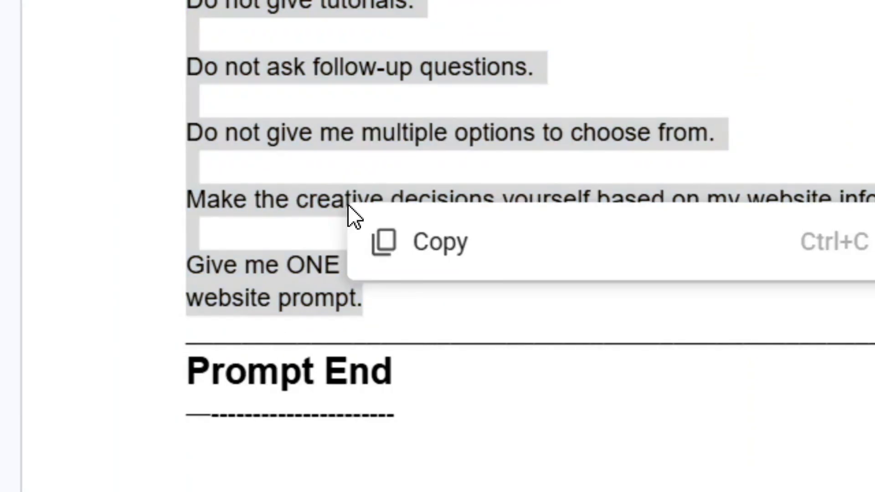
left_click(463, 255)
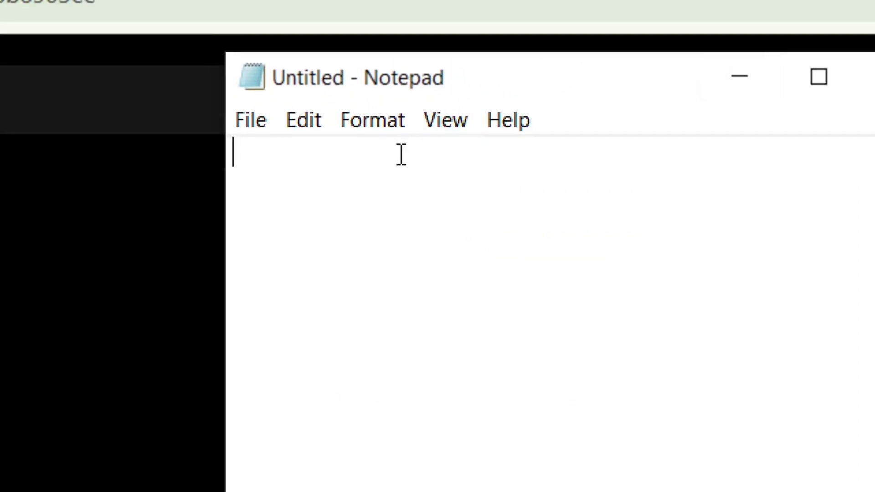
key("ctrl+v")
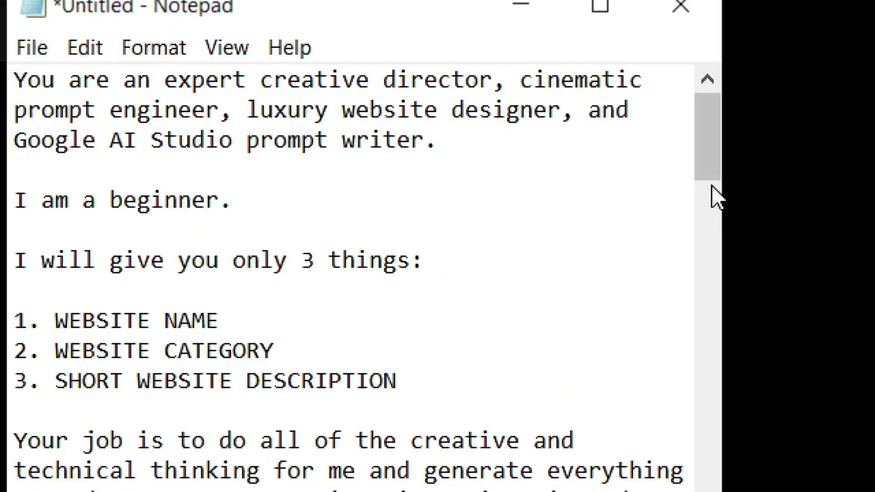
Step: Replace the WEBSITE NAME placeholder in the pasted prompt with "VELOCITY X", keeping the square brackets
left_click_drag(789, 216, 784, 225)
left_click_drag(711, 185, 712, 226)
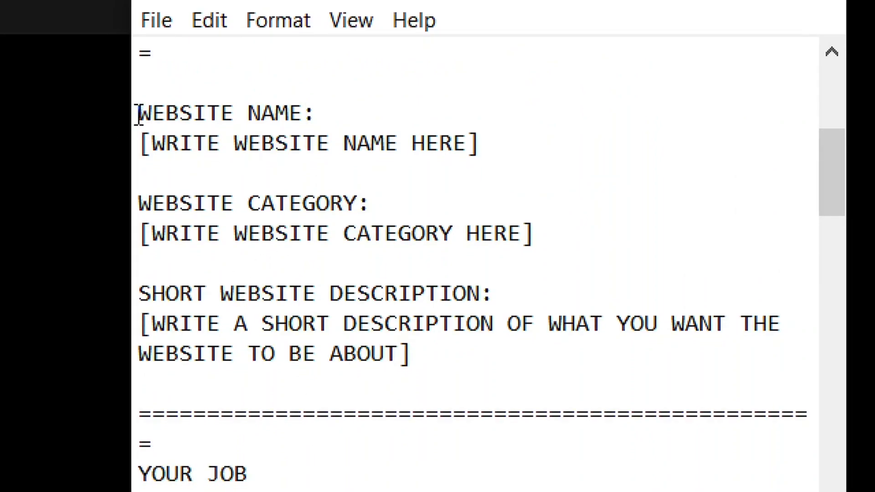
left_click_drag(138, 113, 303, 114)
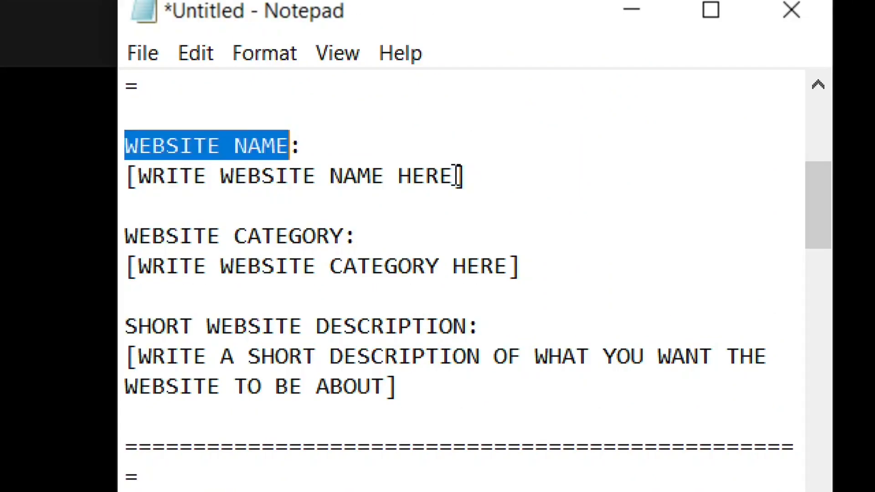
left_click_drag(468, 143, 314, 136)
left_click_drag(302, 168, 142, 167)
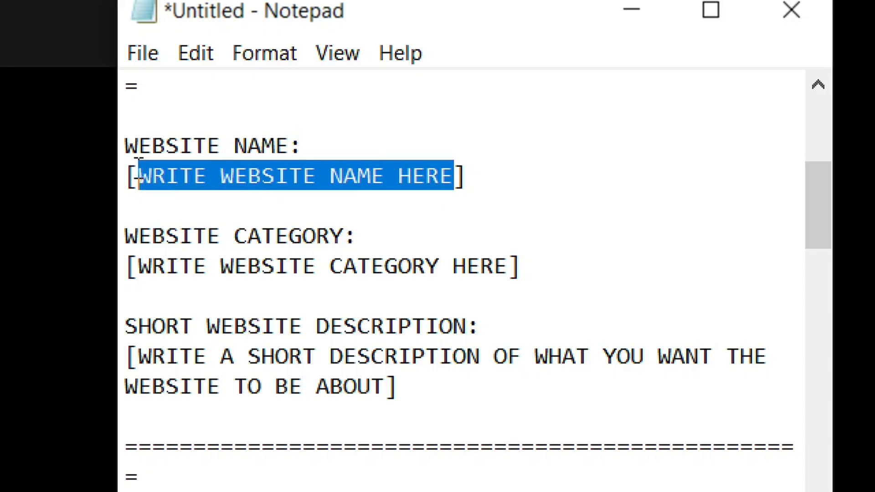
type("VELOCITY X")
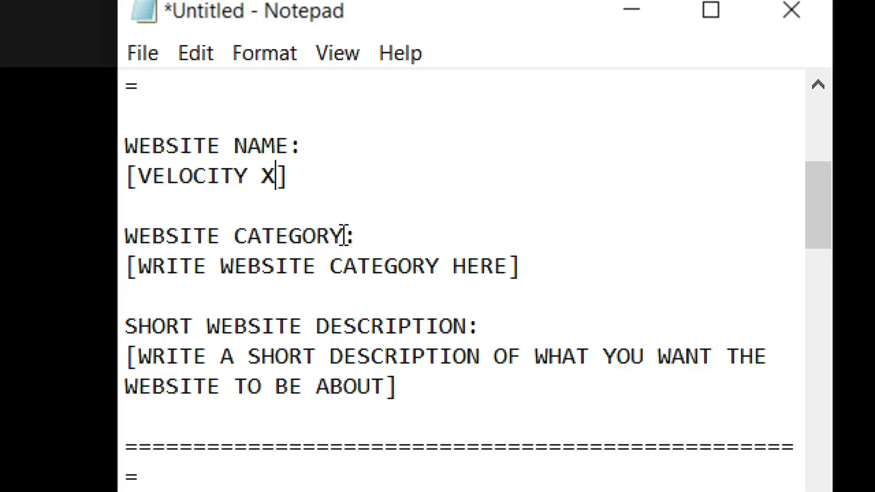
Step: Replace the WEBSITE CATEGORY placeholder text with "Luxury Racing Superbike", keeping the square brackets
left_click_drag(345, 236, 130, 239)
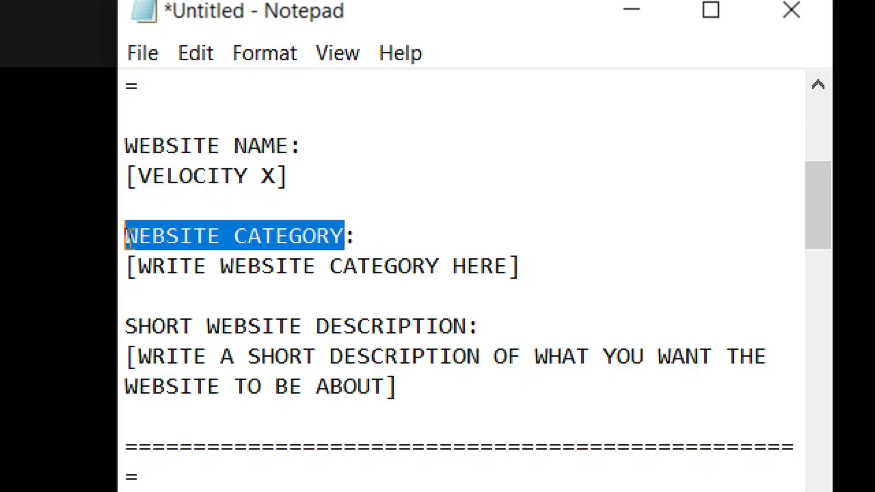
left_click_drag(507, 266, 166, 265)
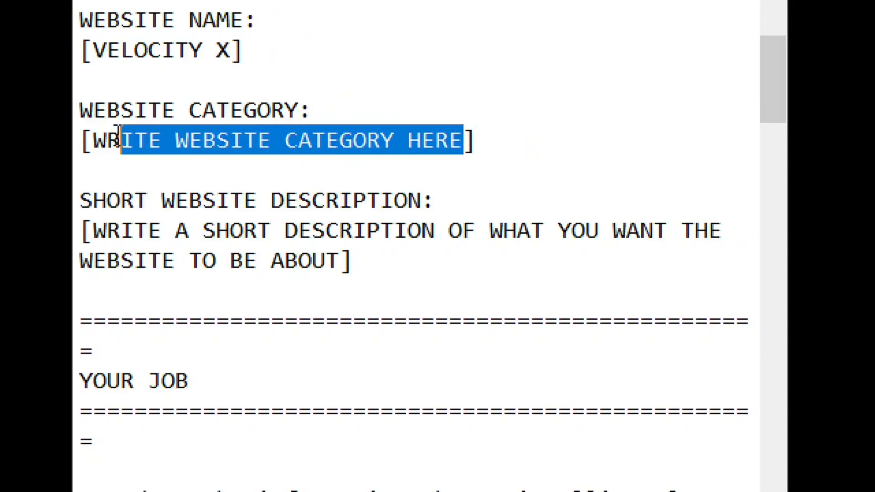
left_click_drag(118, 139, 98, 138)
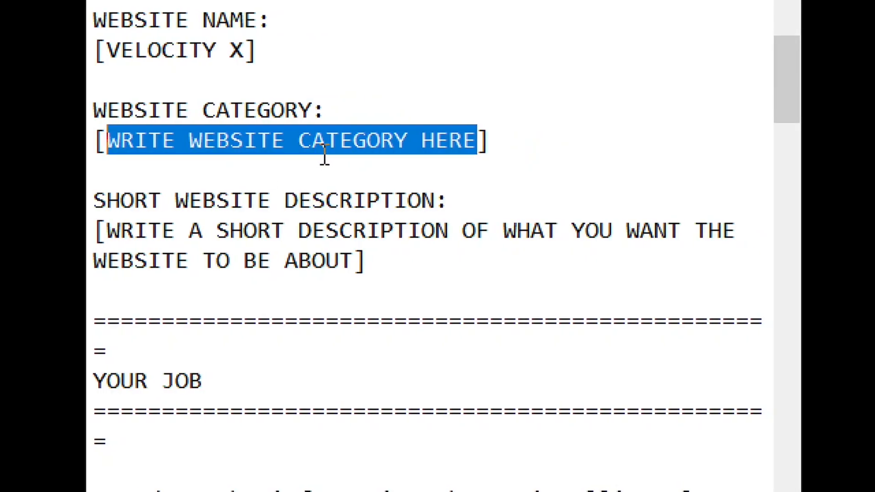
key("ctrl+v")
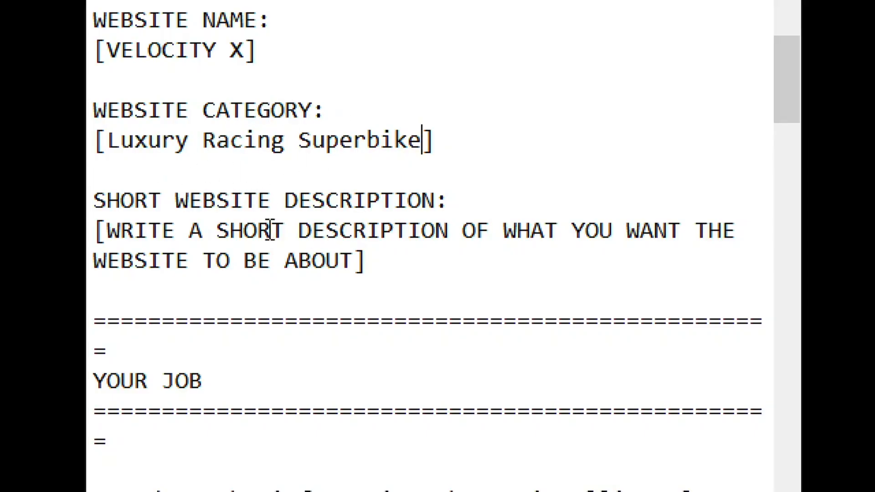
Step: Replace the SHORT WEBSITE DESCRIPTION placeholder with the paragraph on a premium racing motorcycle website whose futuristic superbike comes to life and moves forward
left_click_drag(440, 200, 98, 188)
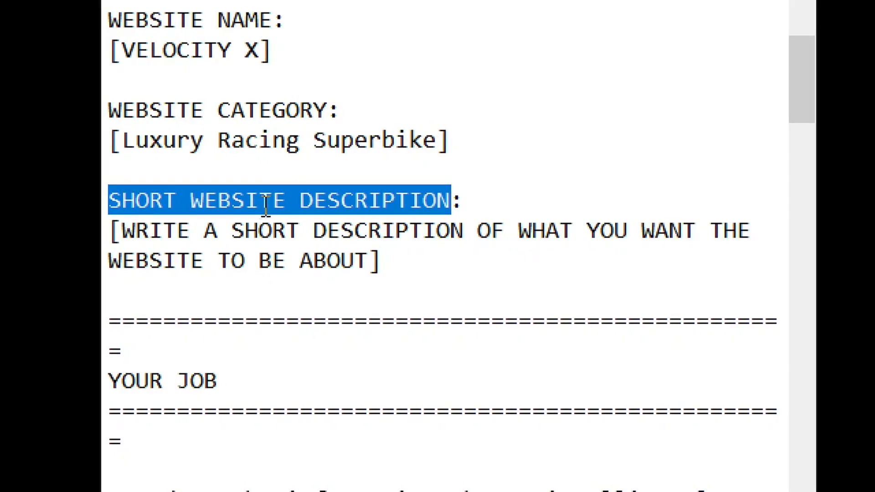
left_click_drag(368, 260, 131, 225)
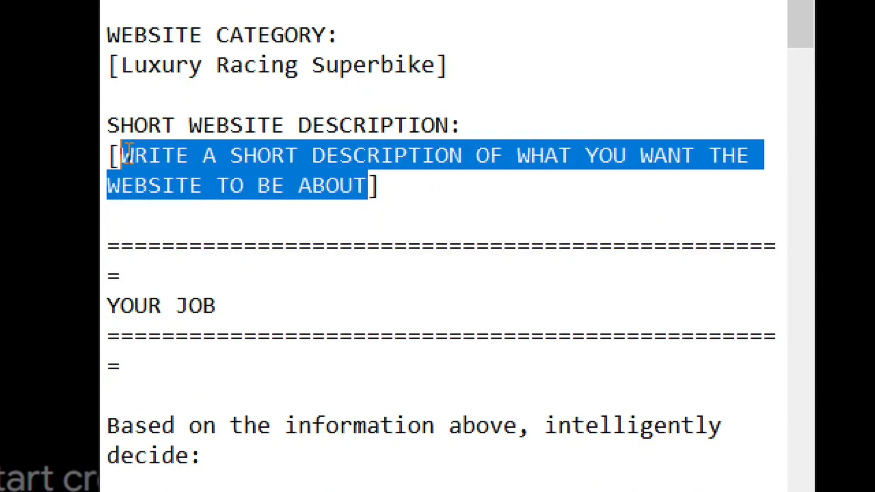
key("ctrl+v")
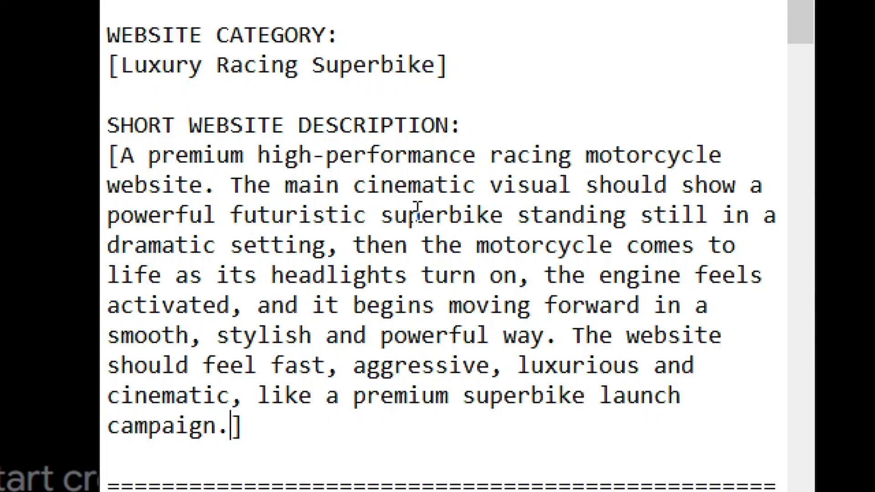
Step: Copy the entire filled-in prompt from Notepad
key("ctrl+a")
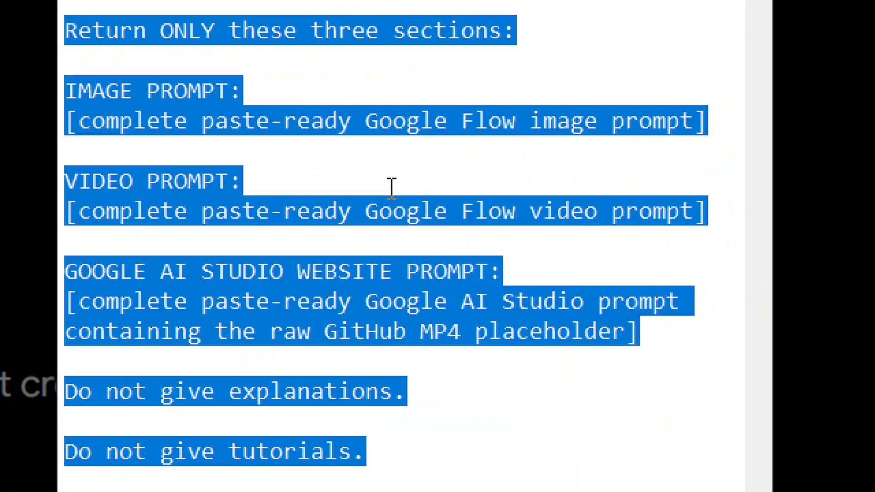
right_click(314, 296)
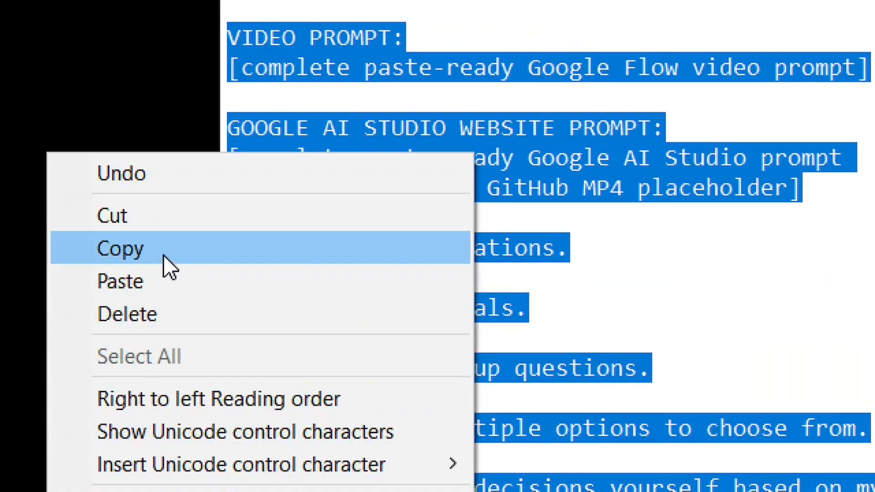
left_click(148, 254)
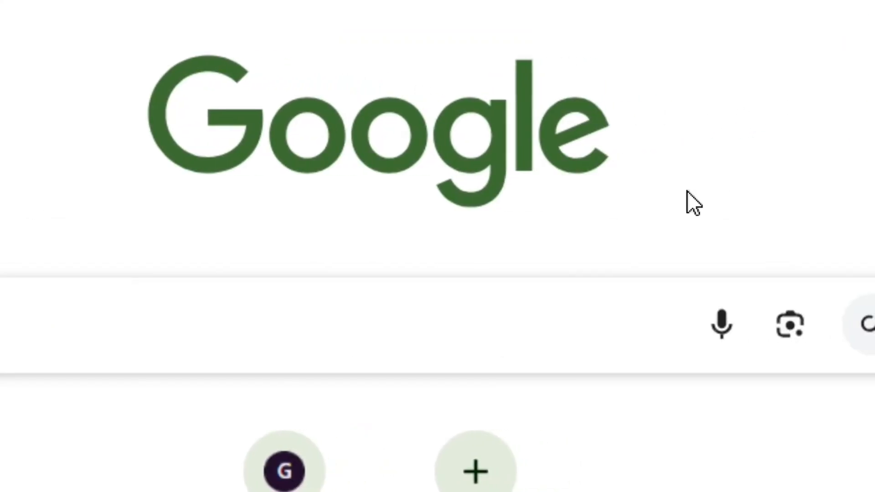
Step: Search Google for "chatgpt" in the browser and open the chatgpt.com result
key("ctrl+v")
left_click_drag(195, 328, 81, 337)
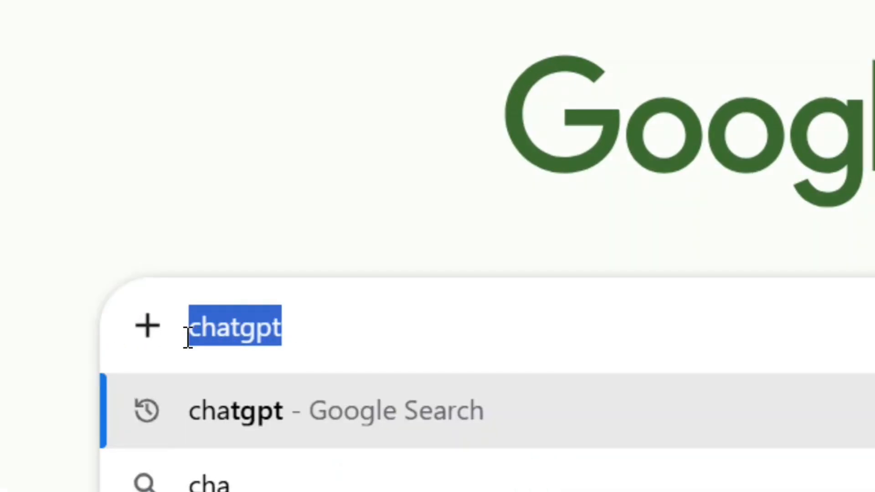
left_click(323, 331)
key("Return")
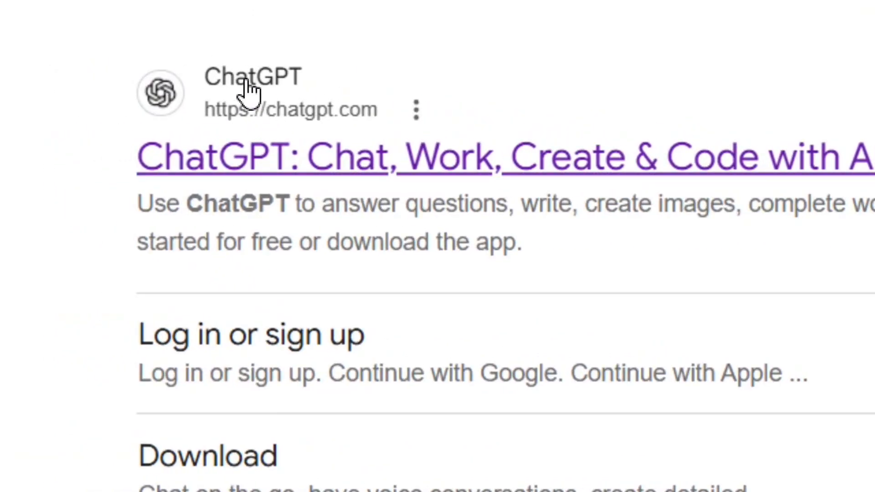
left_click(248, 89)
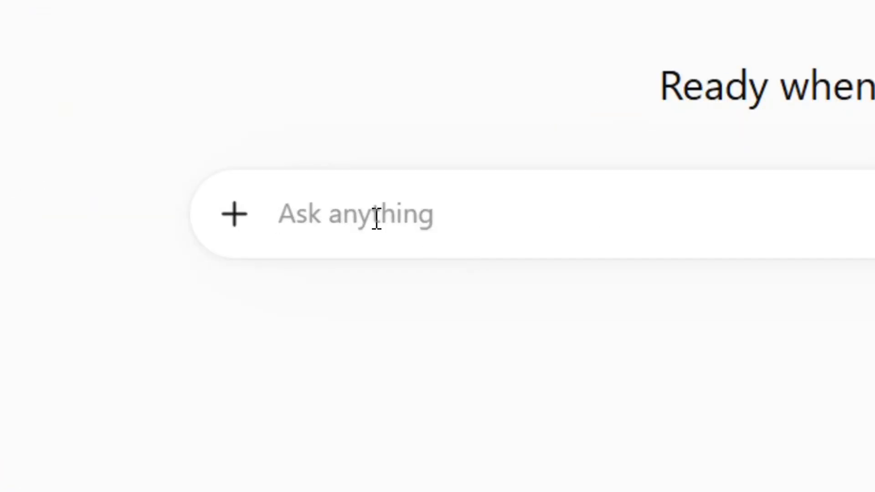
Step: Send the copied prompt to ChatGPT and review the image, video and Google AI Studio website prompts in its reply
key("ctrl+v")
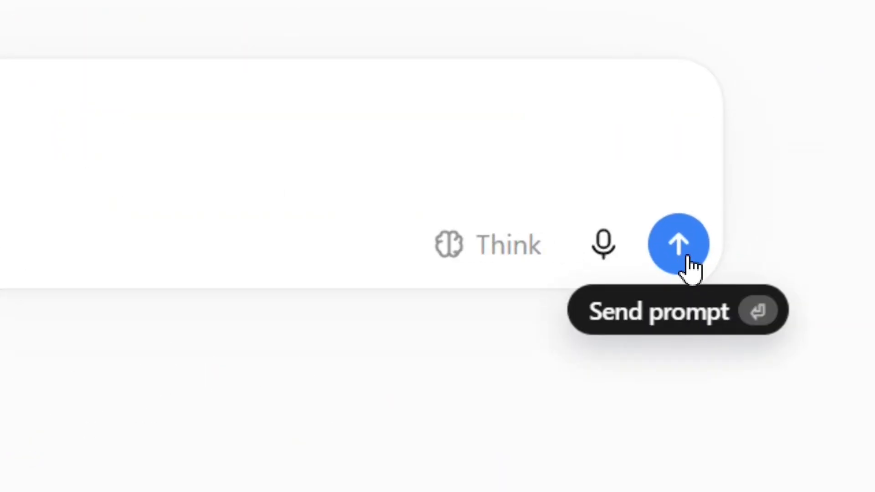
left_click(689, 260)
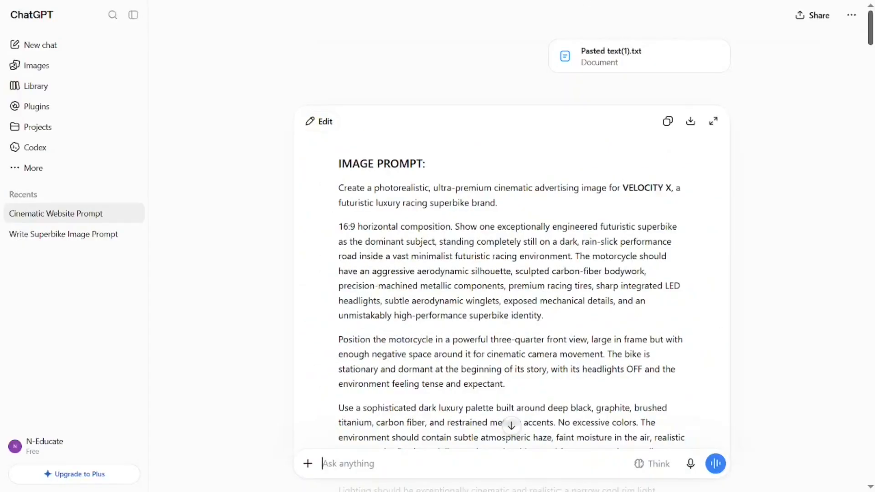
scroll(426, 156, "down", 10)
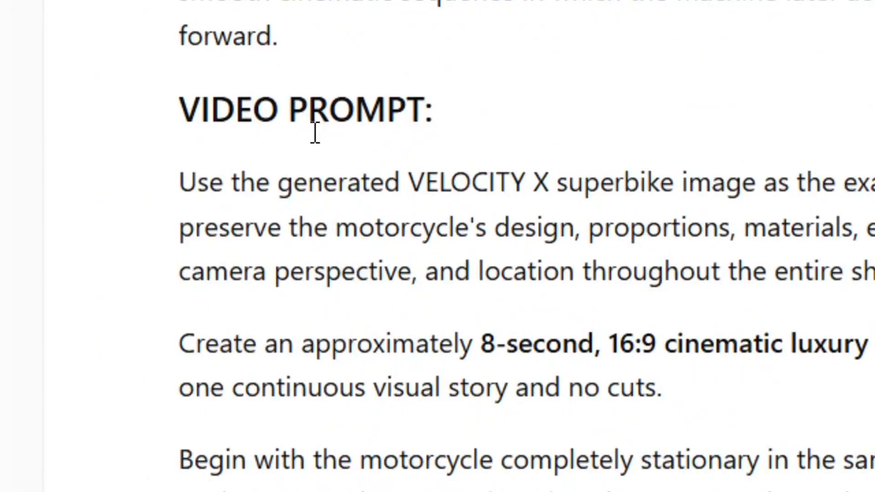
scroll(511, 424, "down", 15)
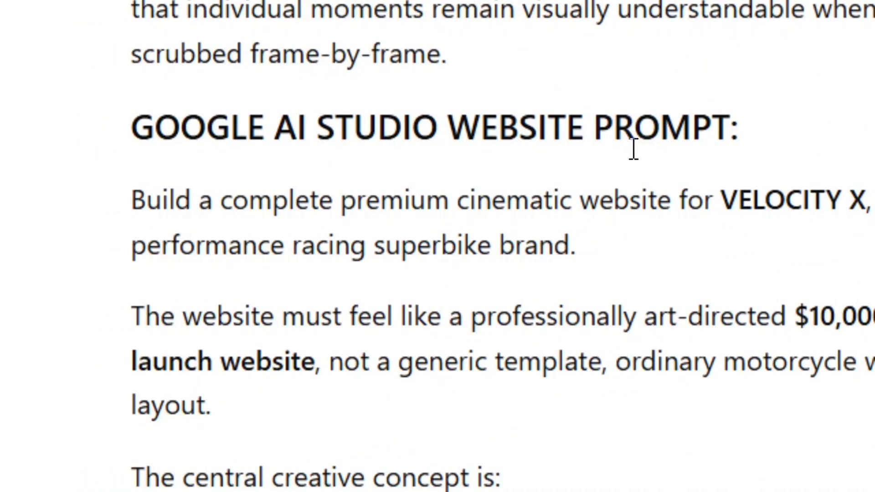
scroll(512, 424, "up", 15)
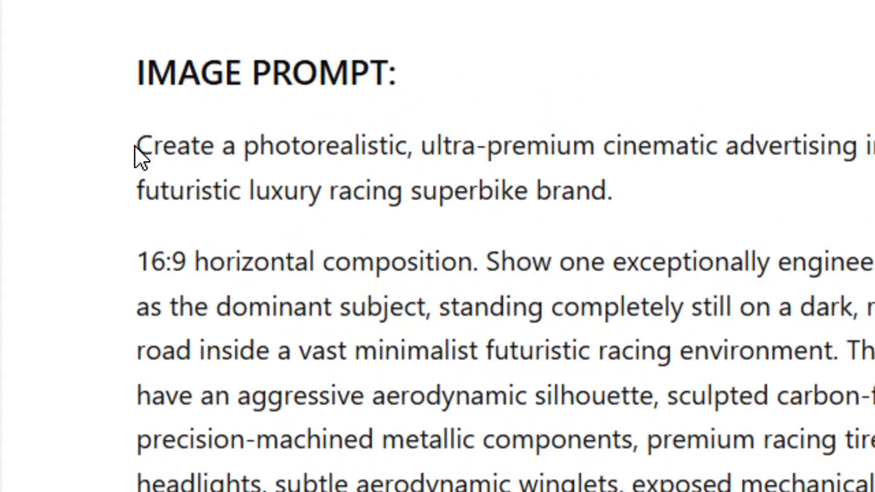
Step: Copy the full text under IMAGE PROMPT and generate an image from it in Google Flow with Nano Banana Pro
left_click_drag(139, 144, 356, 325)
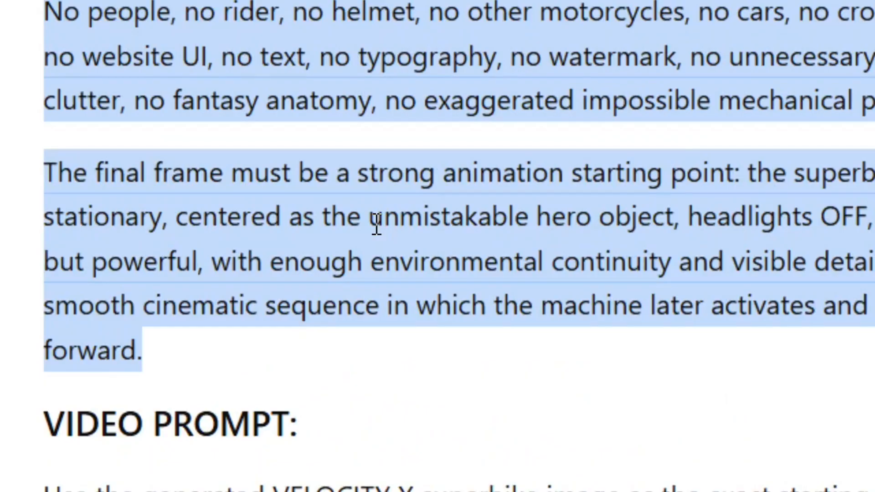
right_click(376, 225)
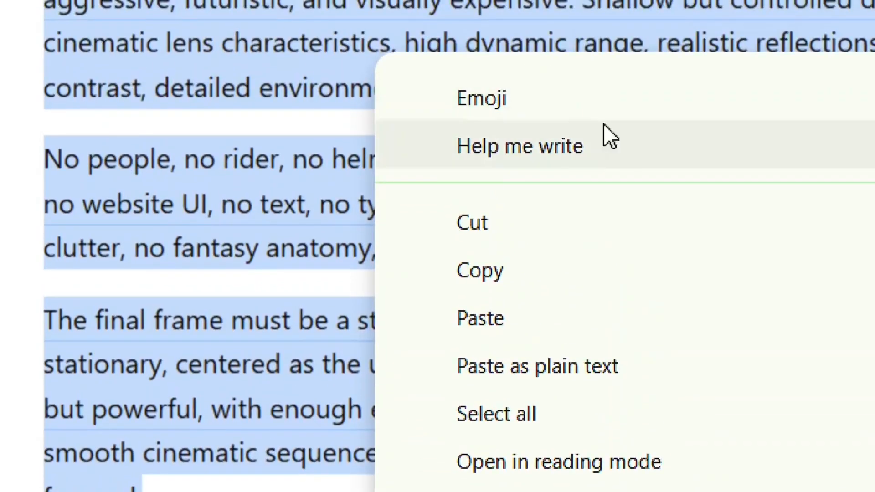
left_click(500, 274)
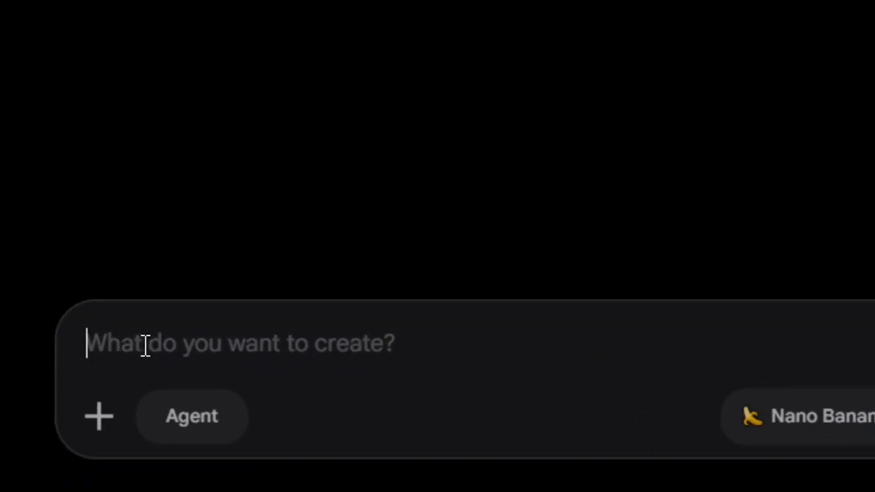
key("ctrl+v")
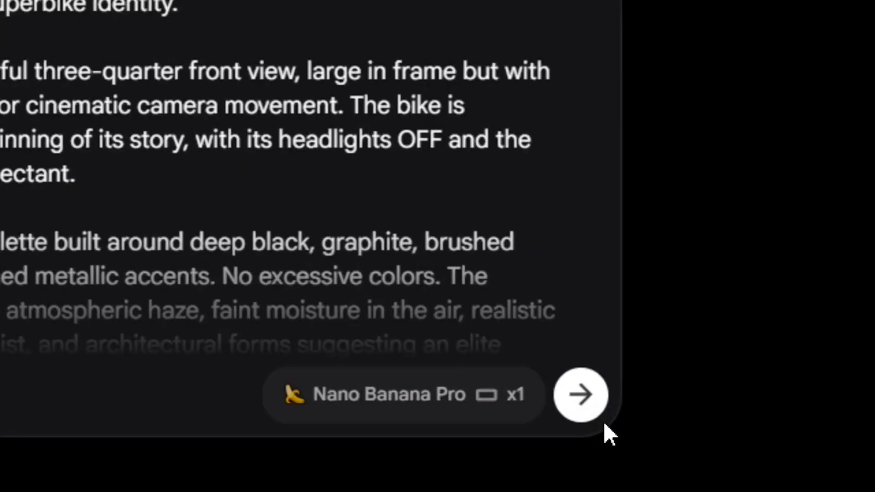
left_click(584, 412)
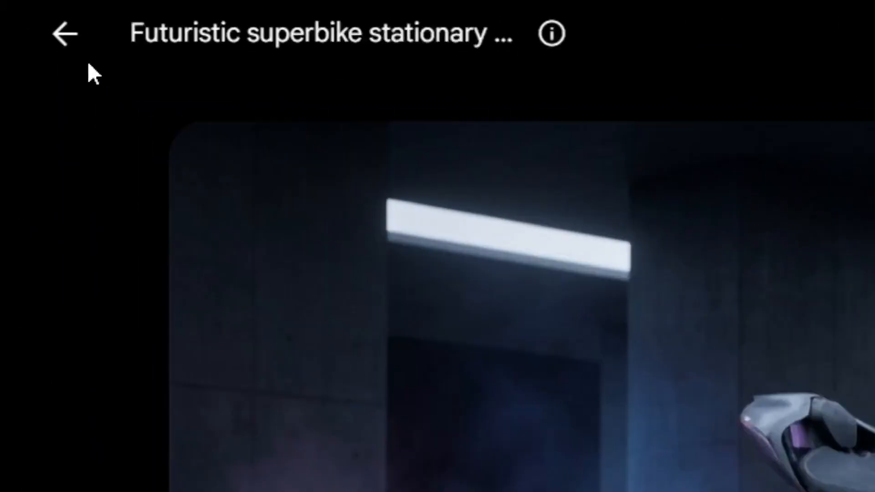
Step: Return to the Flow project, switch generation to Video with Frames, and set the generated futuristic superbike image as the start frame
left_click(70, 76)
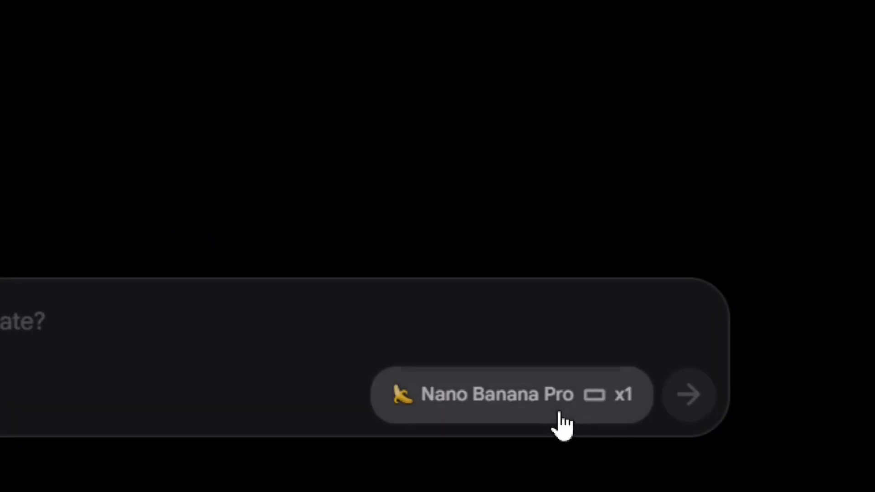
left_click(561, 416)
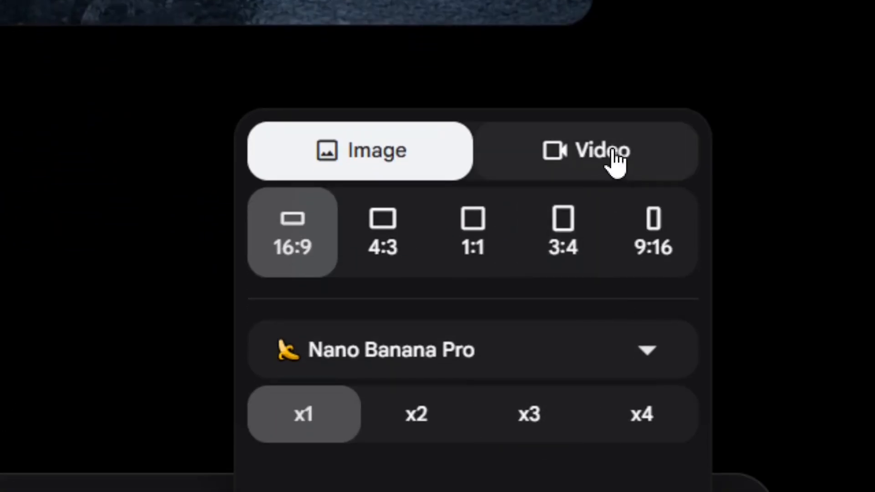
left_click(615, 160)
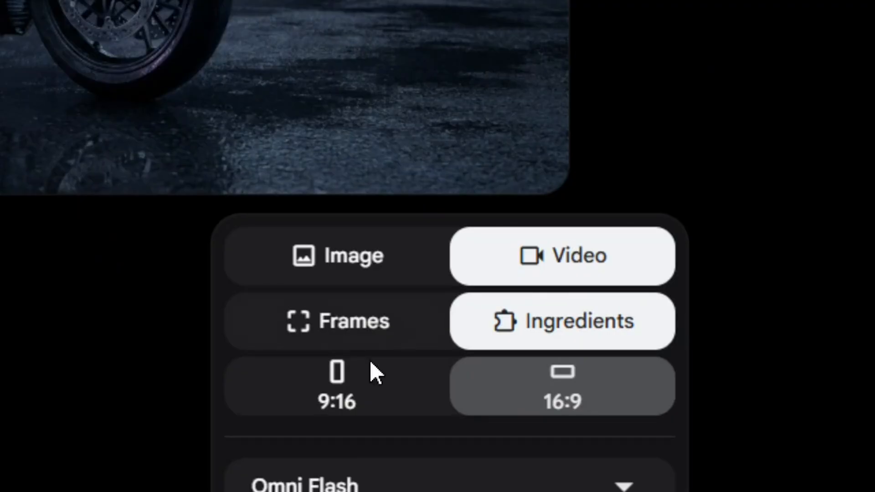
left_click(340, 323)
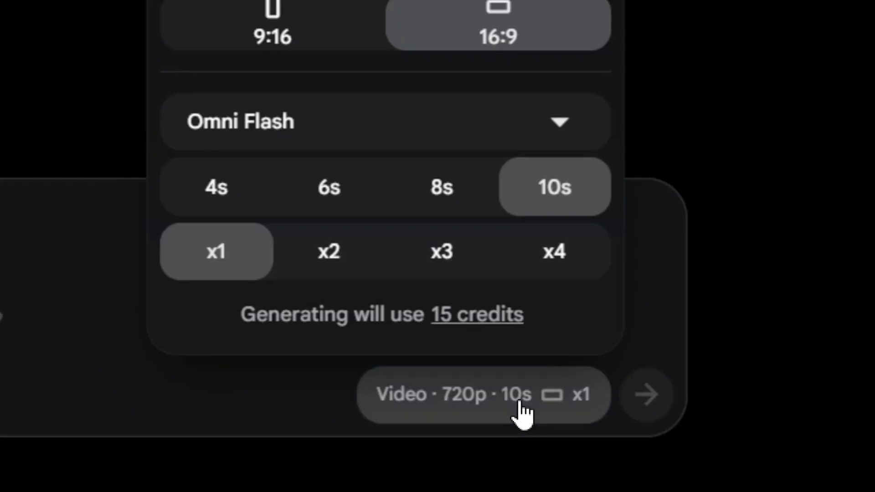
left_click(523, 412)
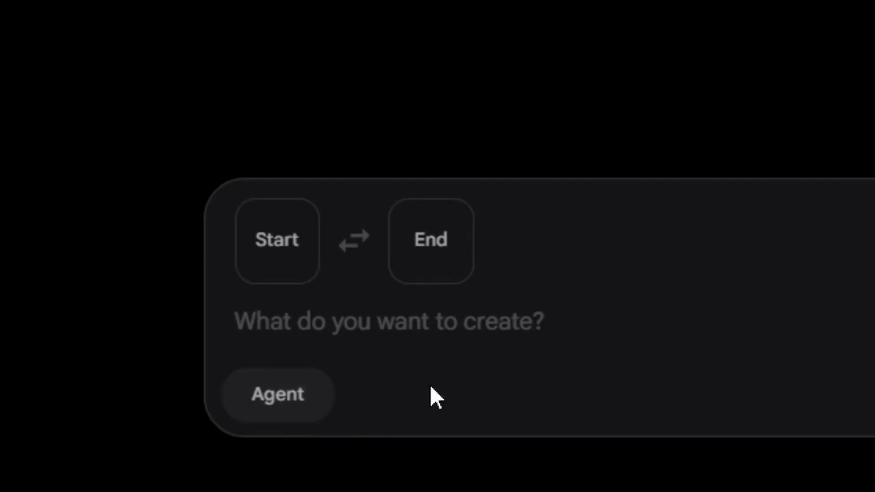
left_click(268, 256)
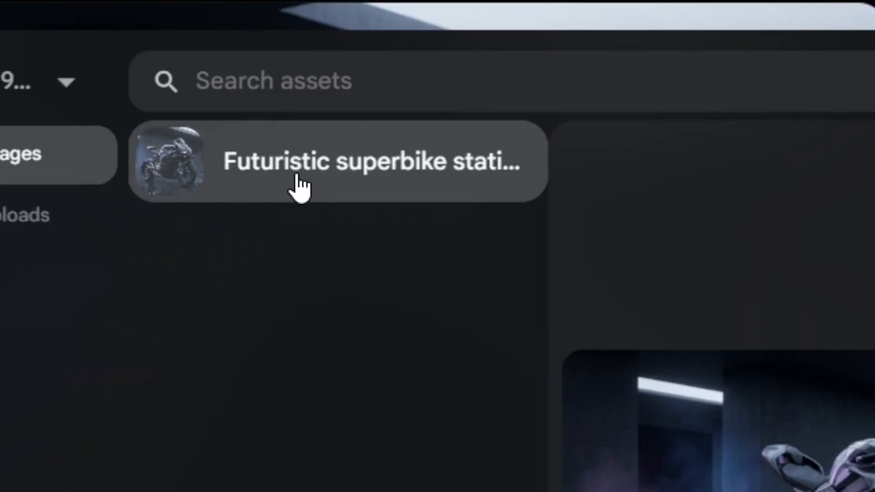
left_click(344, 172)
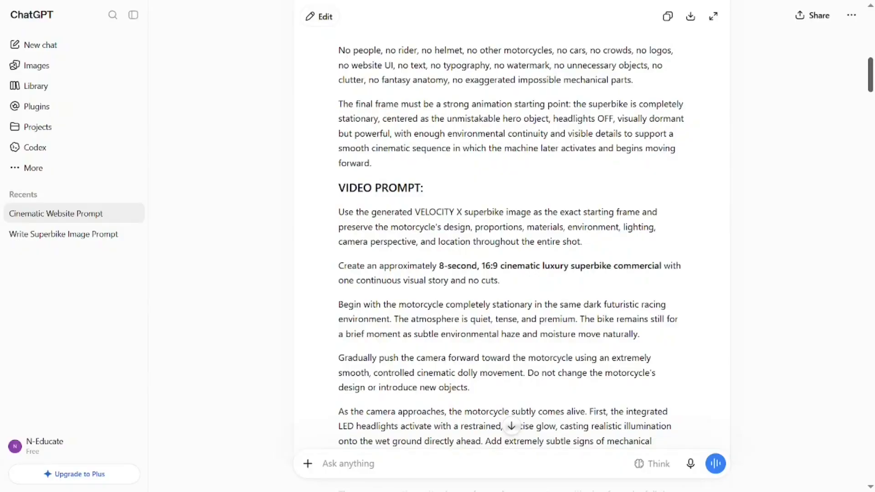
Step: Copy the full text under VIDEO PROMPT in the ChatGPT reply
scroll(422, 89, "down", 3)
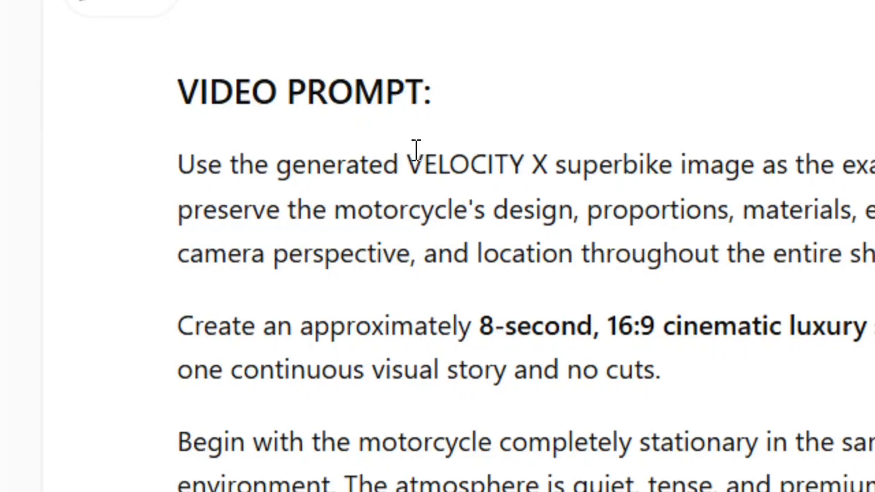
left_click_drag(181, 162, 443, 183)
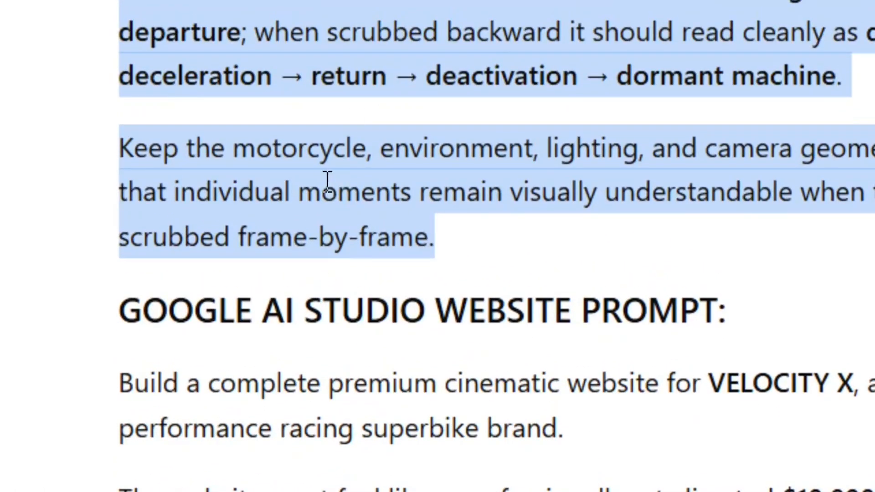
right_click(317, 178)
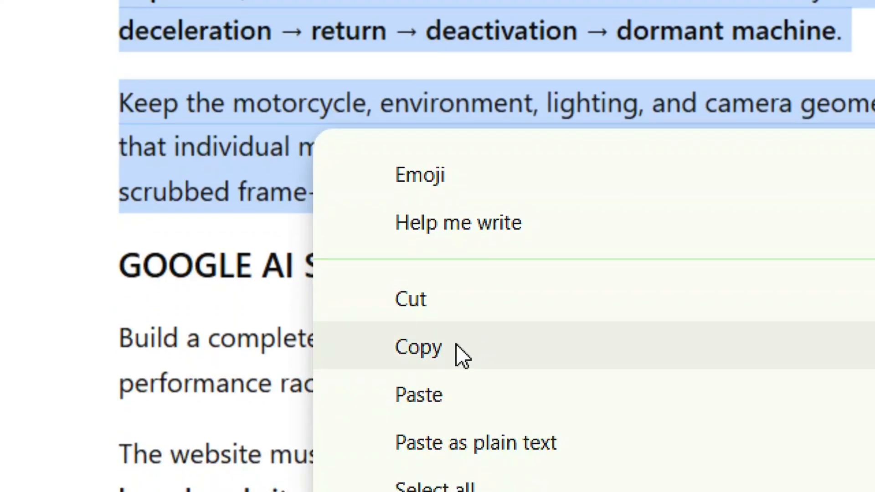
left_click(461, 356)
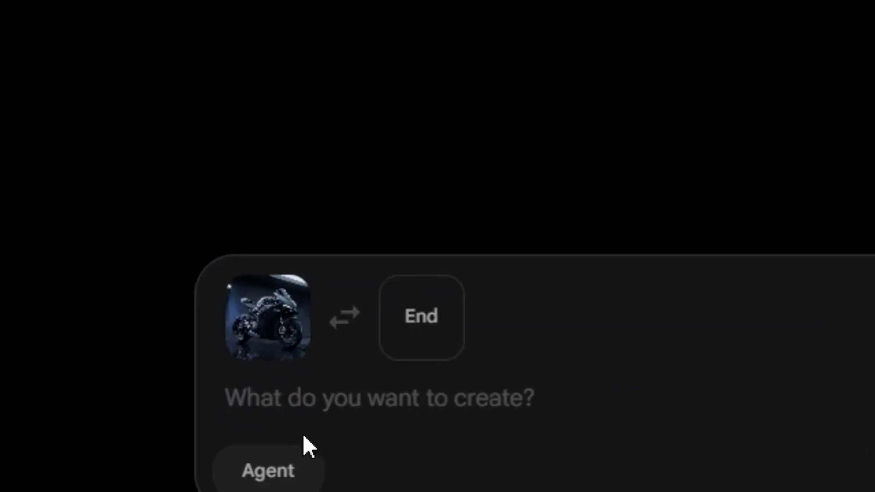
Step: Paste the copied video prompt into Google Flow and generate the video from the superbike start frame
left_click(298, 410)
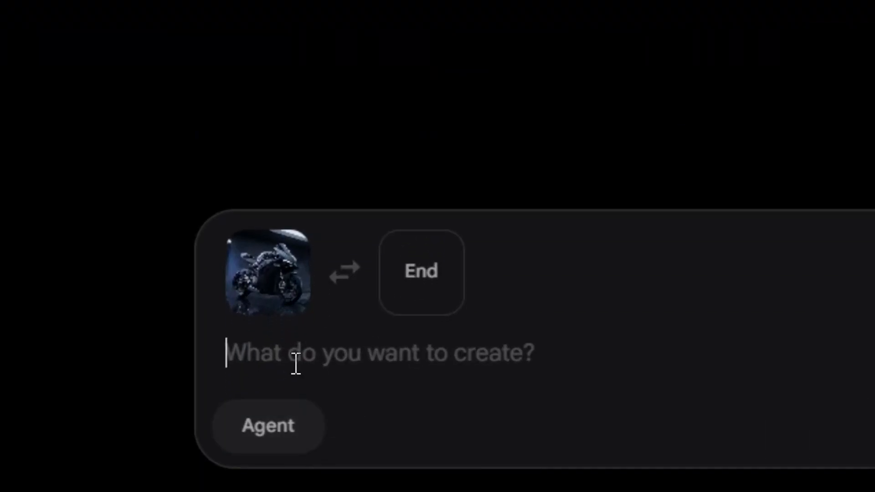
key("ctrl+v")
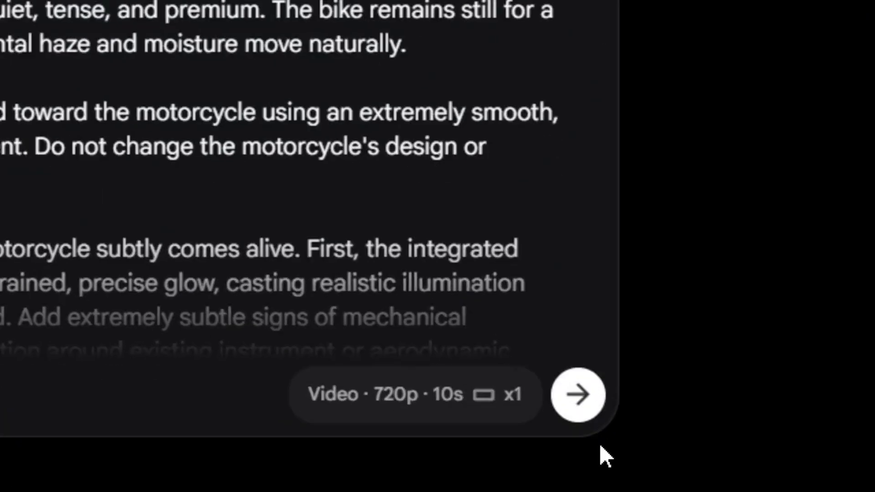
left_click(594, 465)
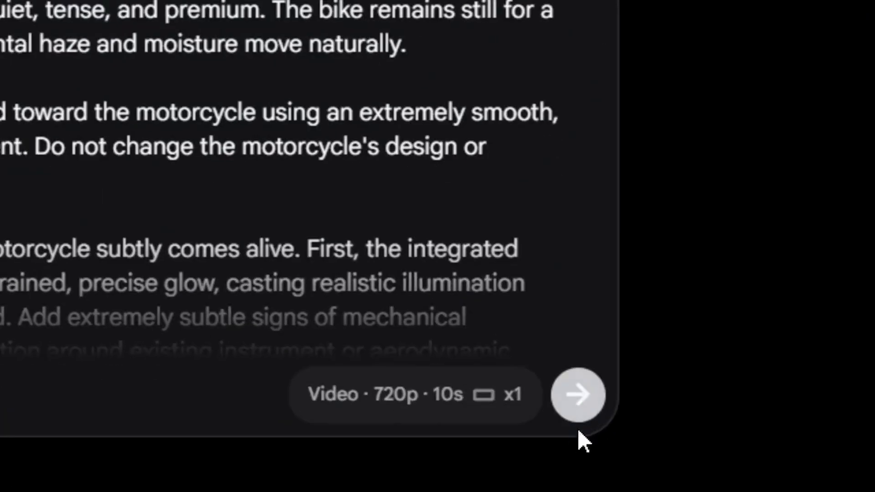
left_click(582, 403)
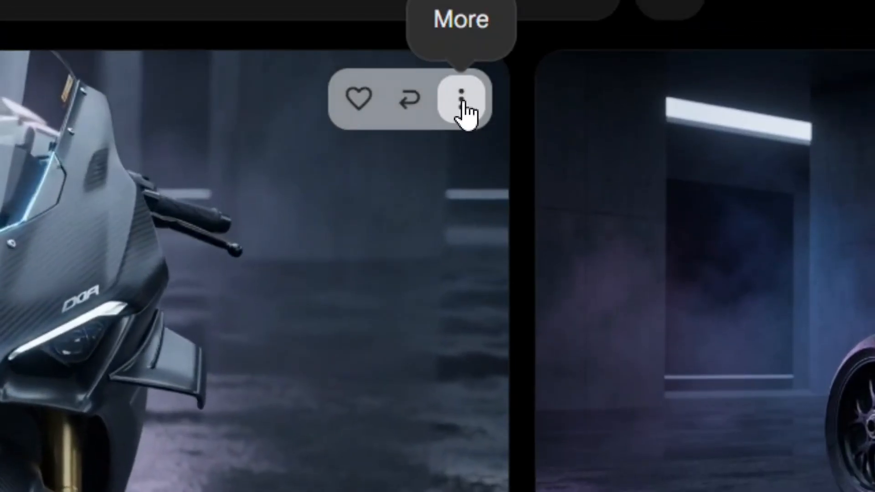
Step: Download the generated superbike video at 720p original size and show the downloaded file in its folder
left_click(465, 104)
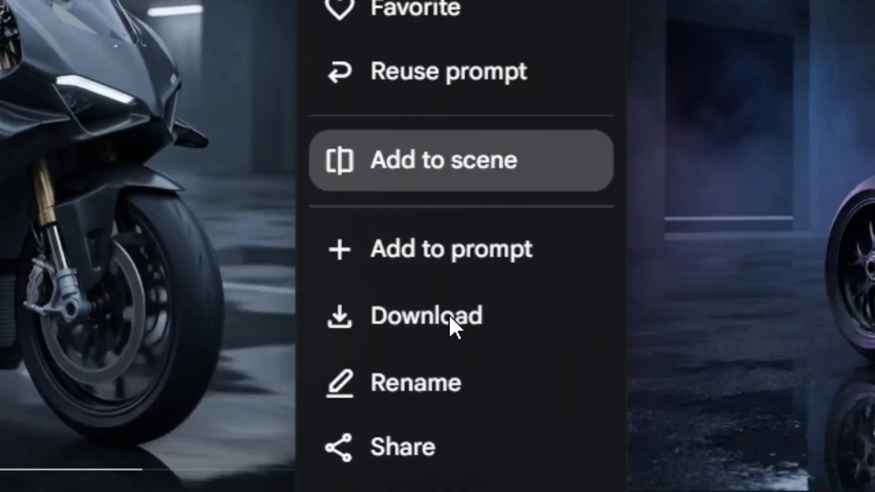
mouse_move(461, 313)
mouse_move(422, 323)
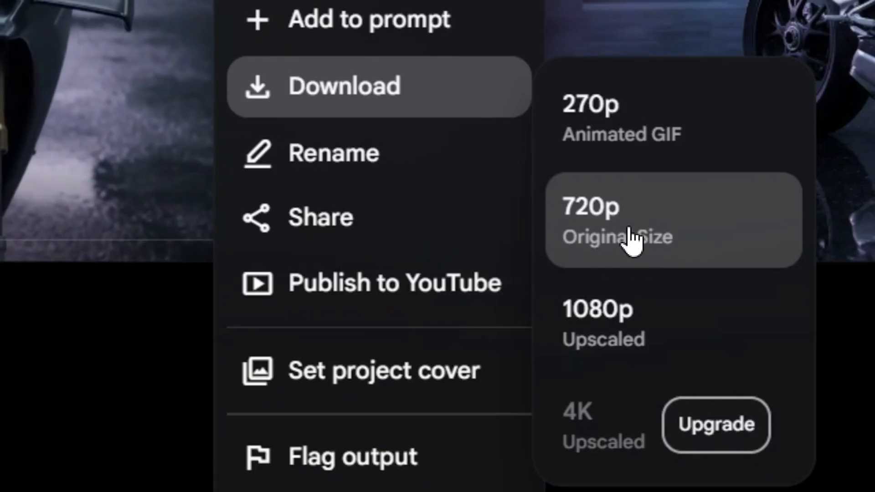
left_click(631, 243)
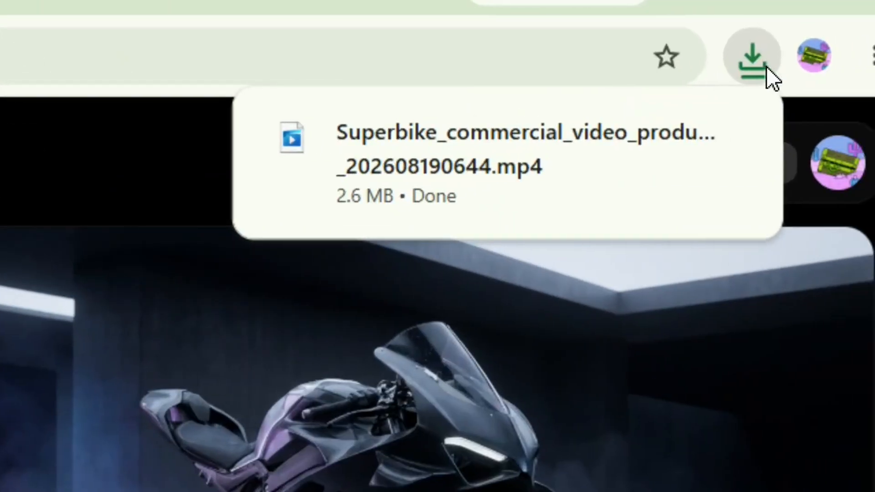
mouse_move(461, 167)
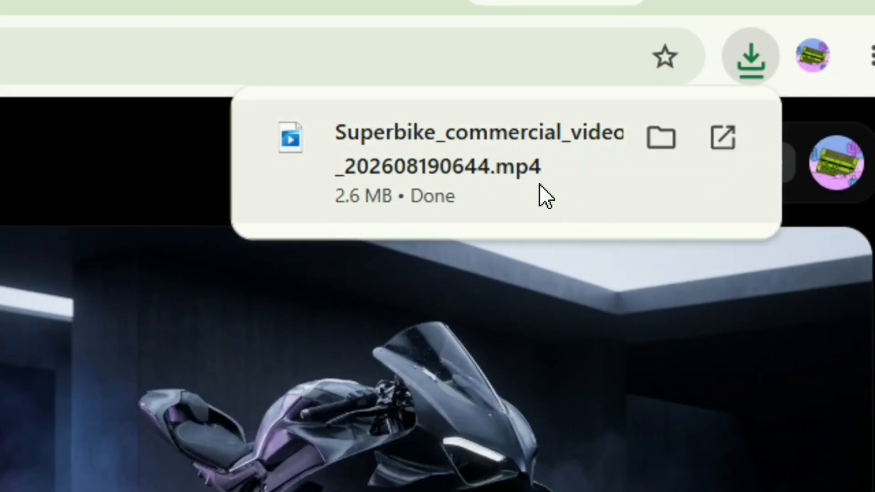
left_click(660, 145)
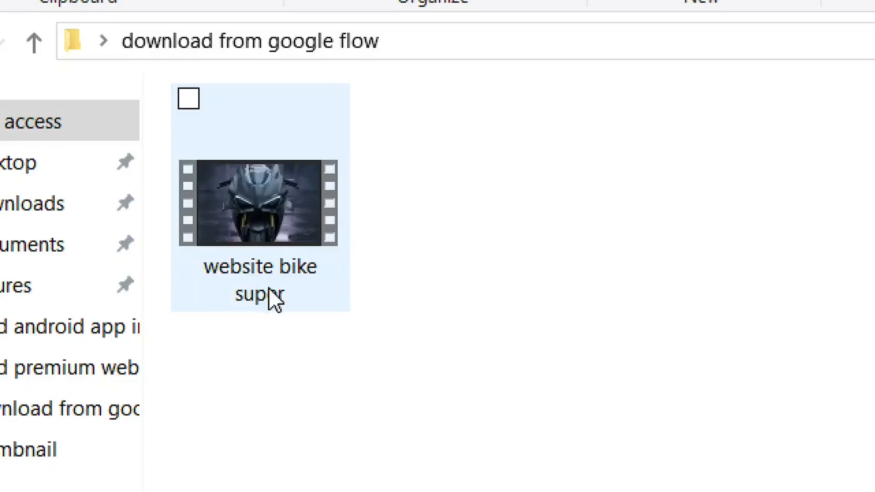
mouse_move(266, 216)
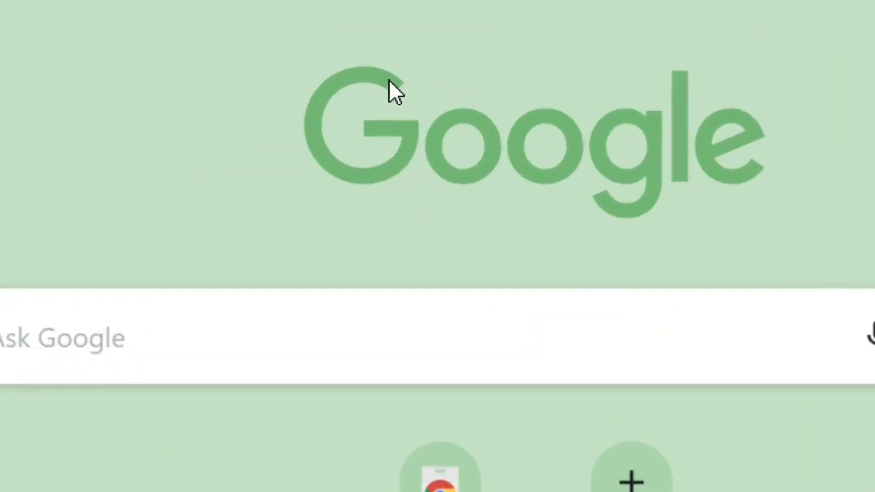
Step: Search Google for "github" in the browser and open the github.com result
left_click(112, 375)
type("github")
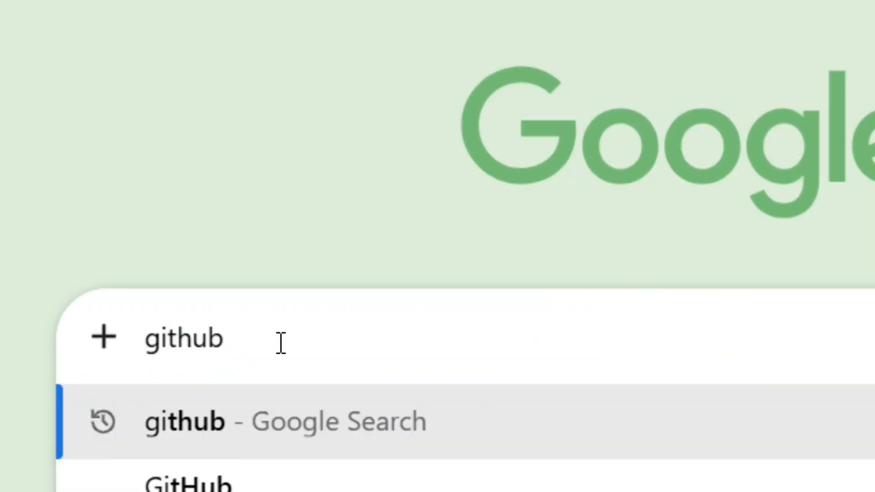
left_click_drag(264, 343, 127, 337)
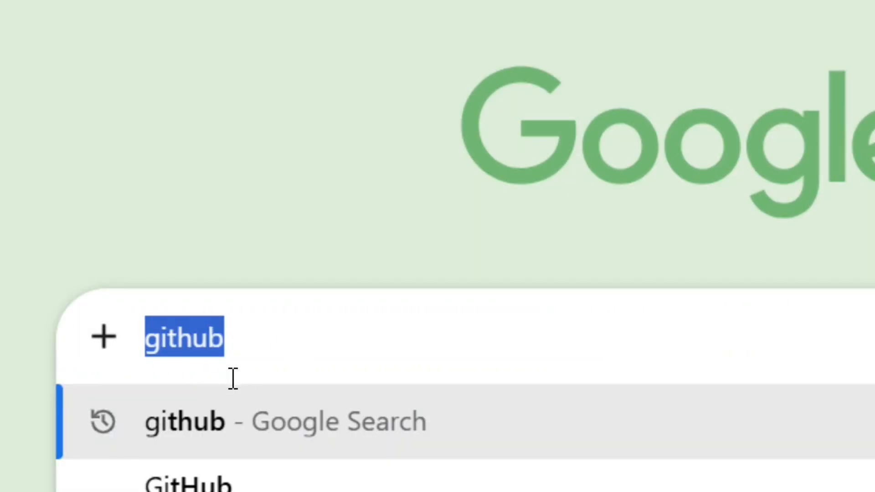
left_click(271, 341)
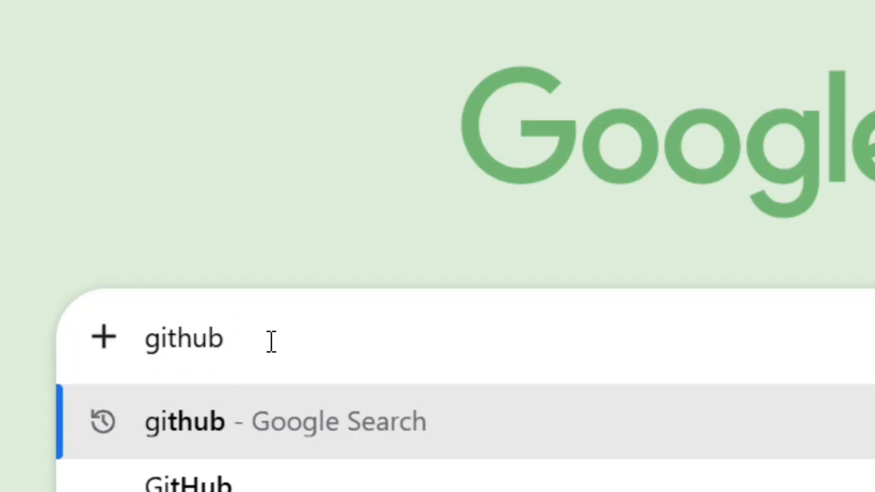
key("Return")
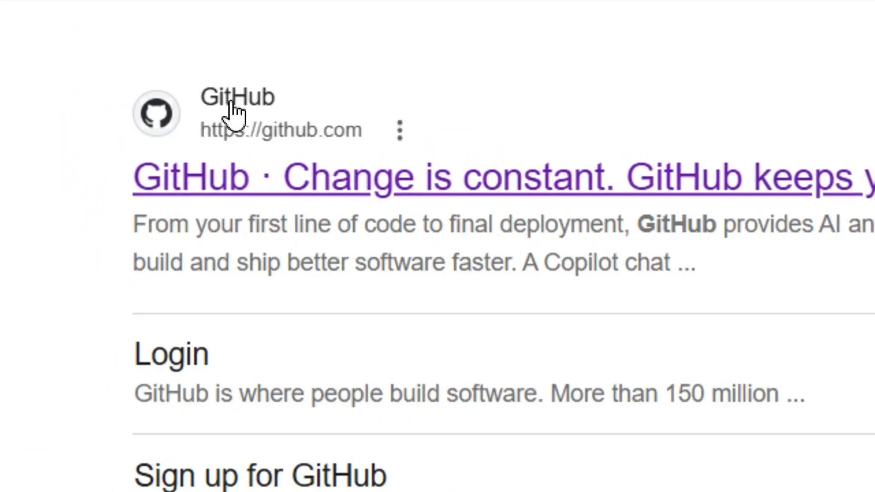
left_click(233, 114)
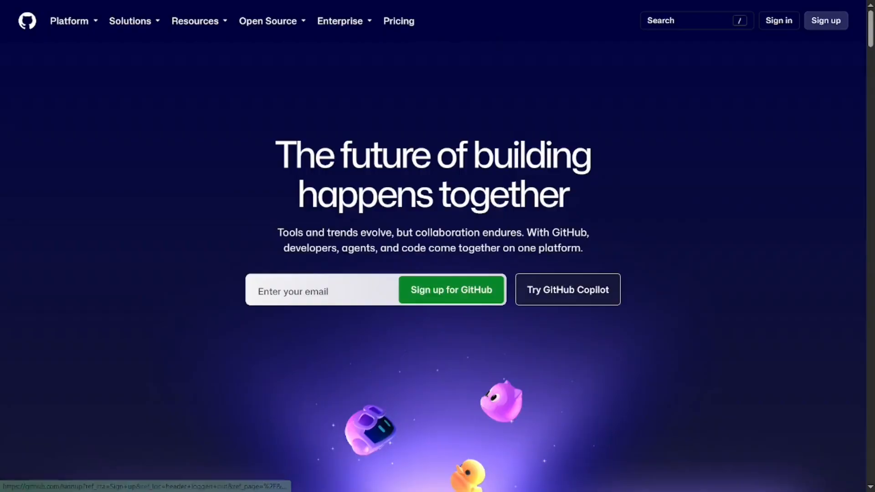
Step: Open GitHub's sign-up page, review the account form, and sign in to the existing account with Google
left_click(742, 73)
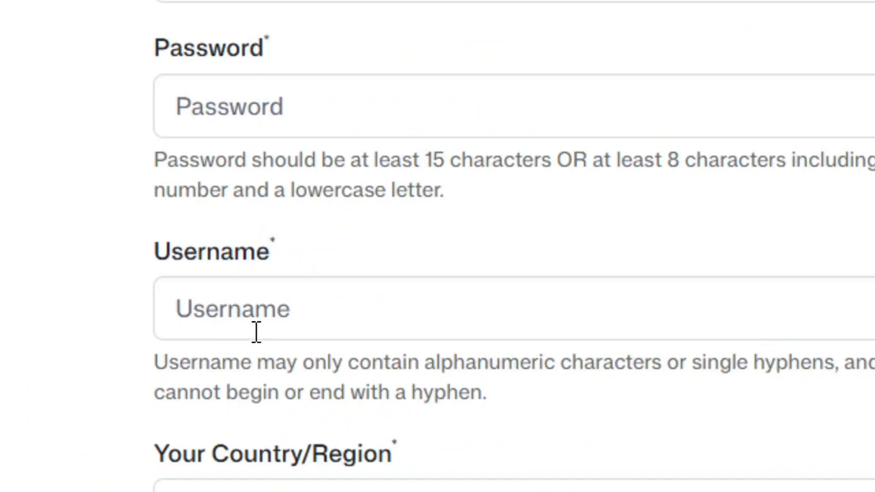
left_click(242, 319)
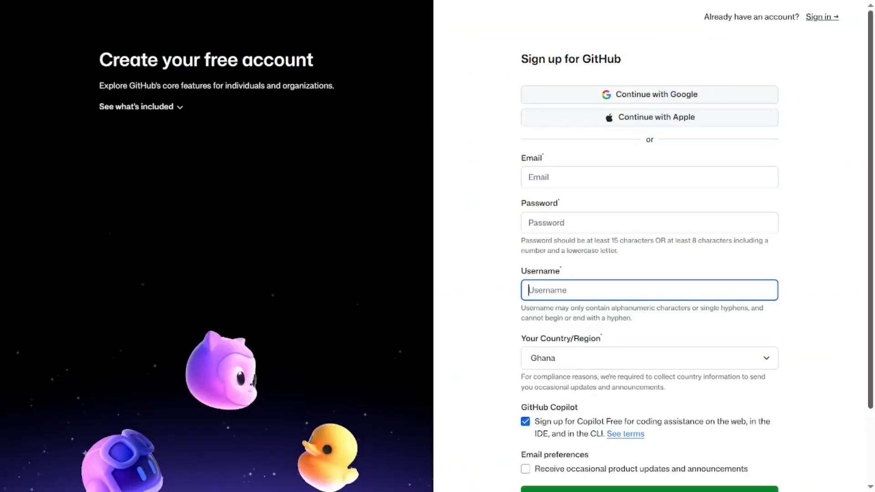
scroll(698, 428, "down", 2)
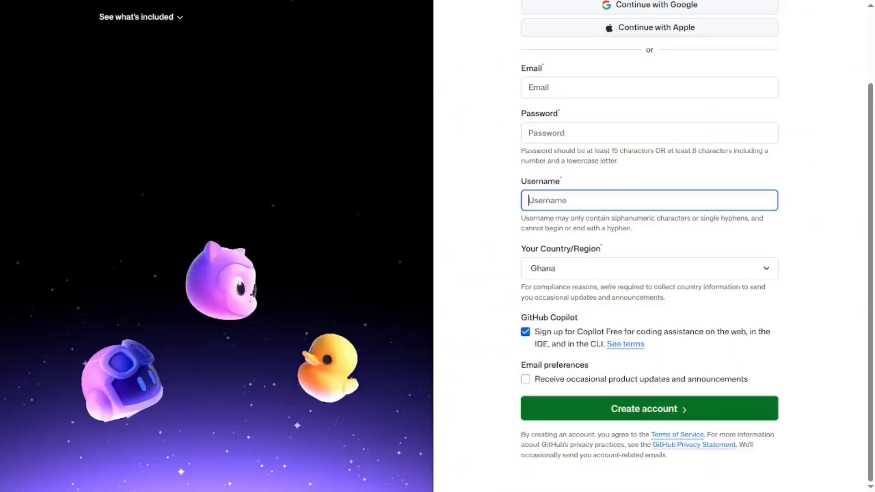
scroll(437, 246, "up", 2)
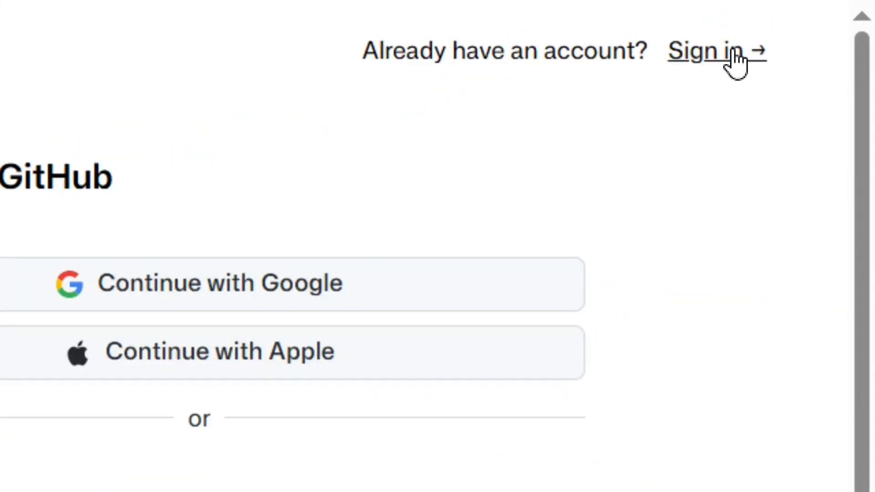
left_click(731, 51)
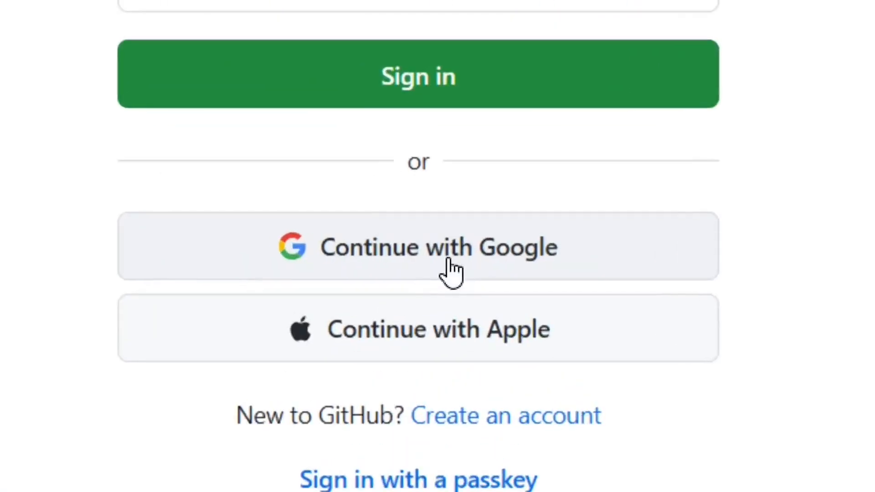
left_click(423, 254)
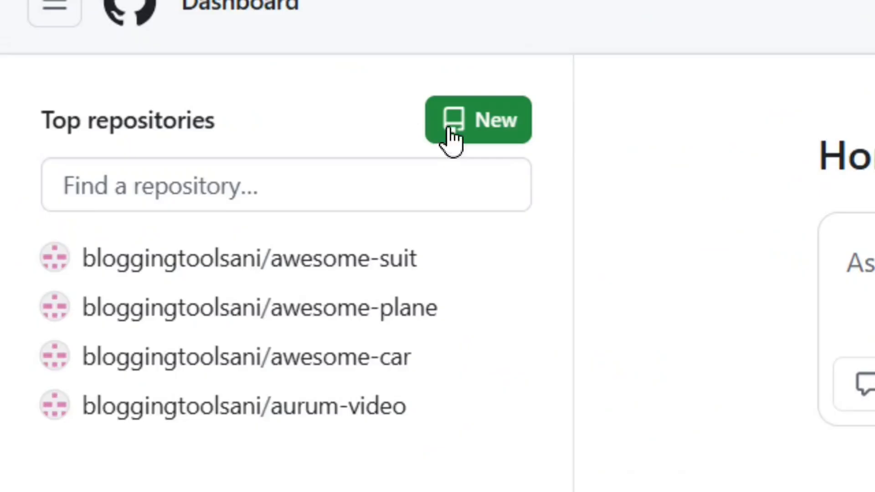
Step: Start a new GitHub repository and name it "superbike"
left_click(496, 133)
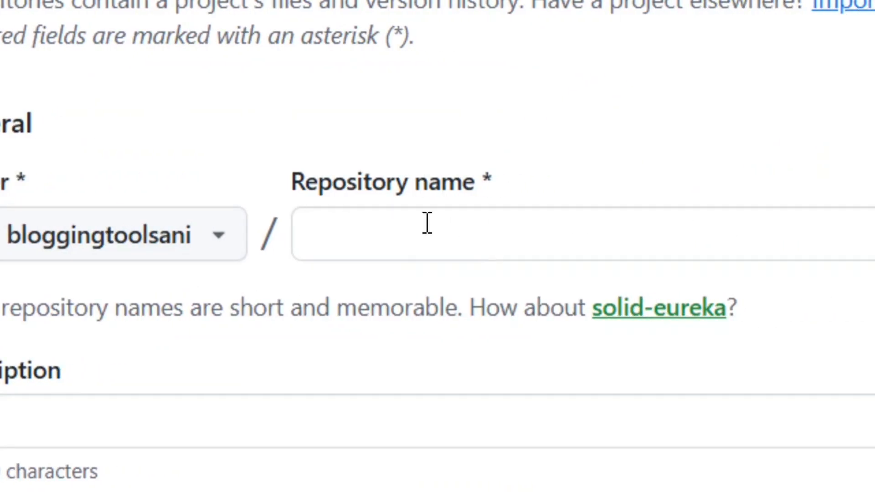
left_click(438, 237)
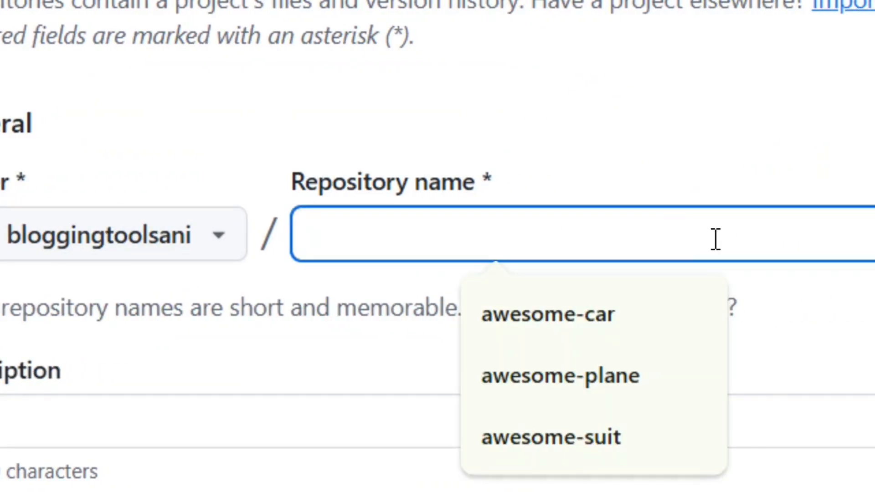
type("superbike")
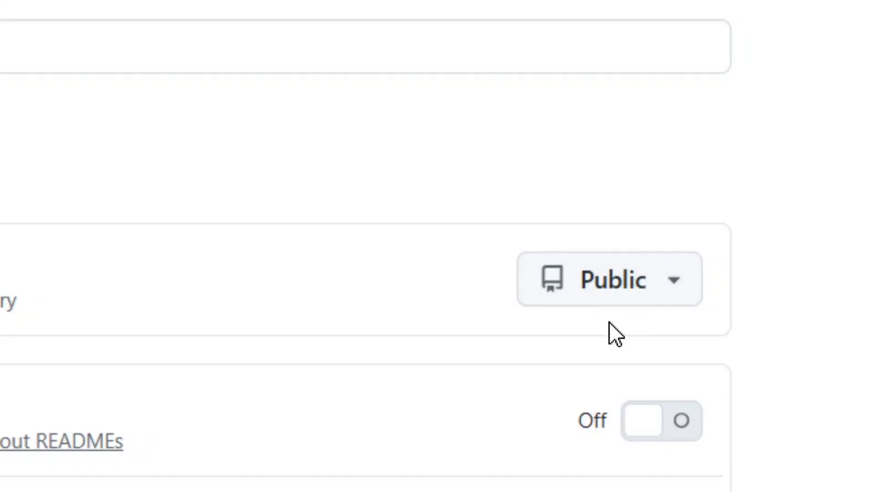
Step: Create the public superbike repository with no .gitignore or license and open its upload page for an existing file
scroll(615, 334, "down", 3)
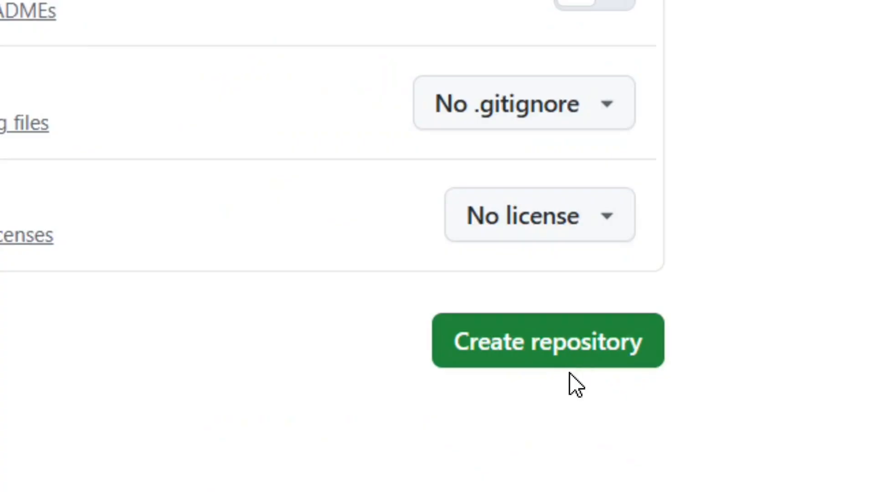
left_click(571, 358)
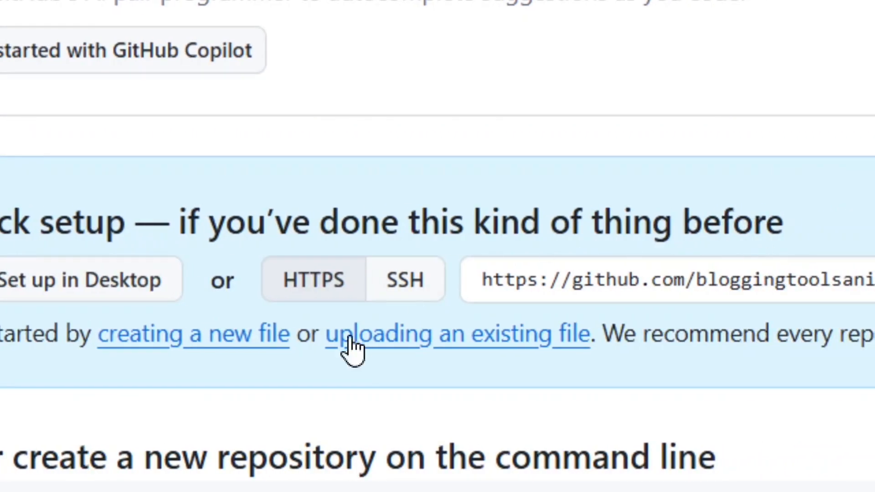
left_click(467, 344)
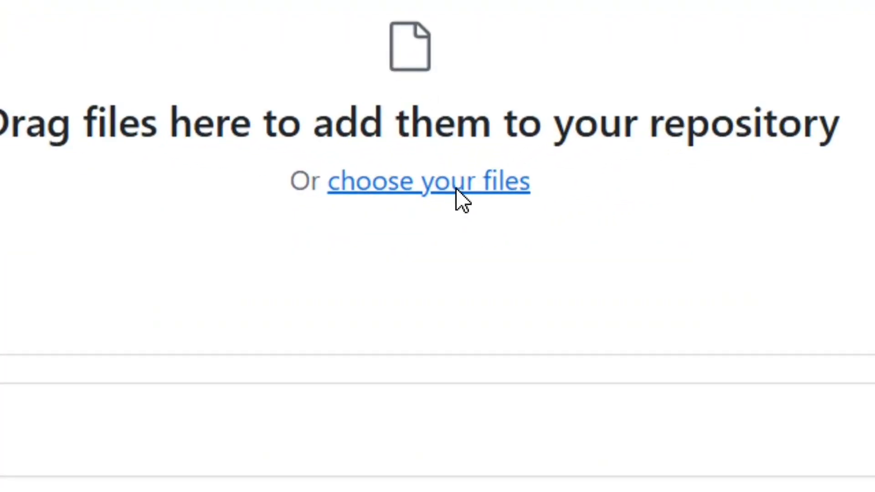
Step: Upload the "website bike super" video from the Desktop folder "download from google flow" and commit it to the repository
left_click(457, 189)
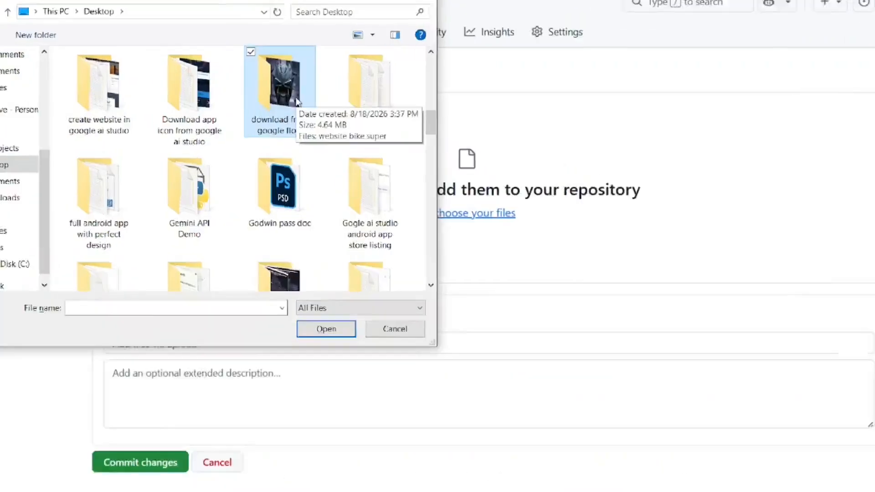
left_click(289, 86)
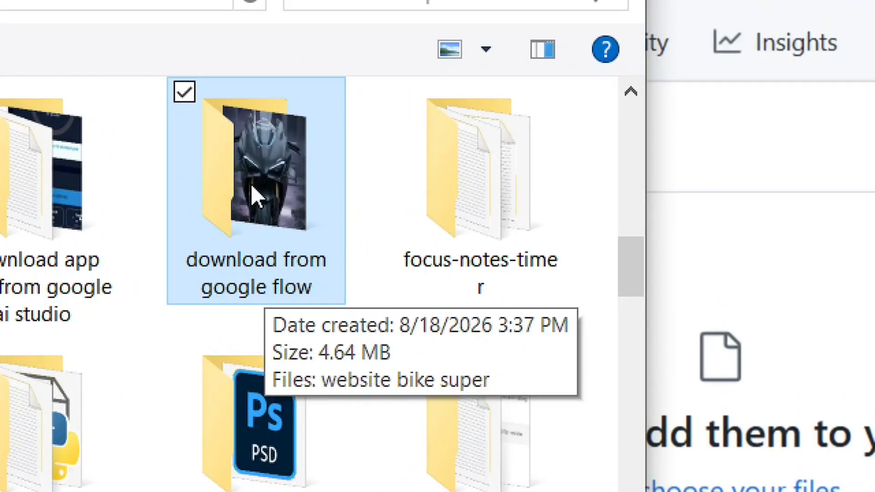
double_click(251, 186)
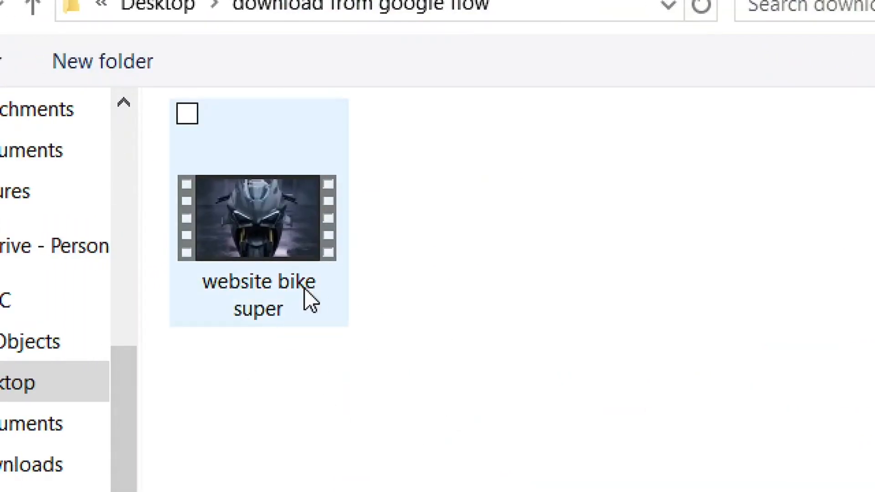
left_click(284, 228)
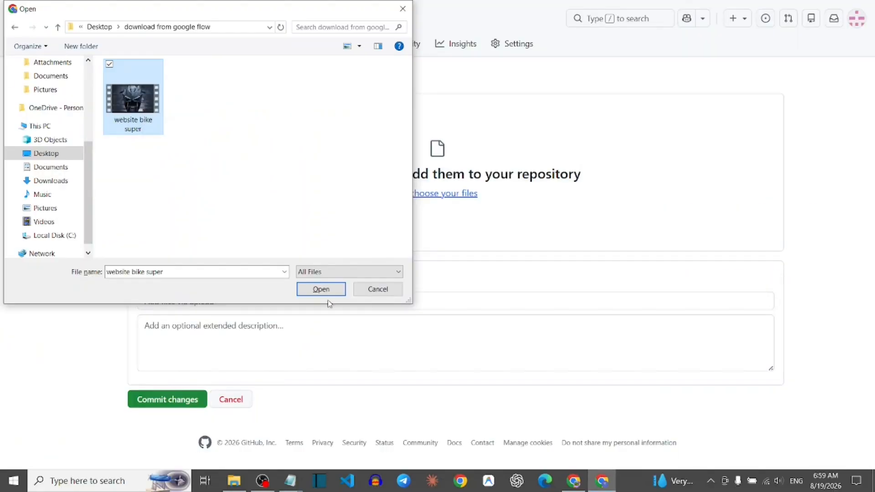
left_click(320, 292)
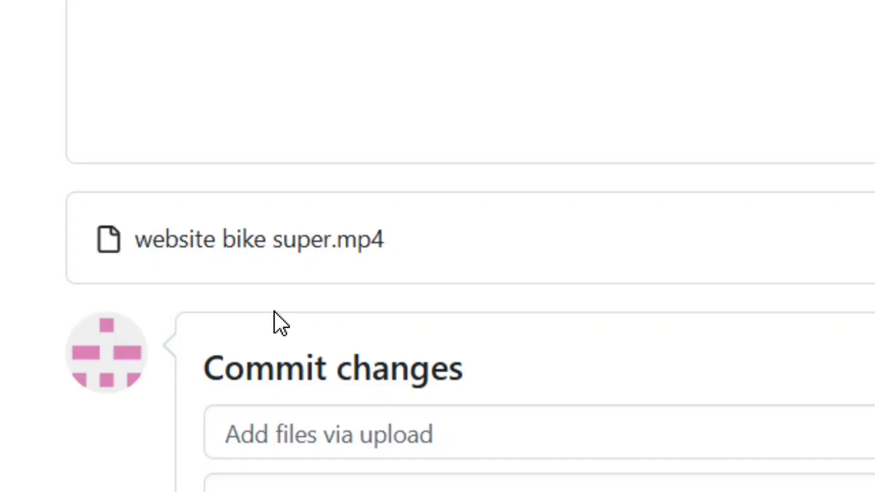
left_click_drag(871, 246, 871, 267)
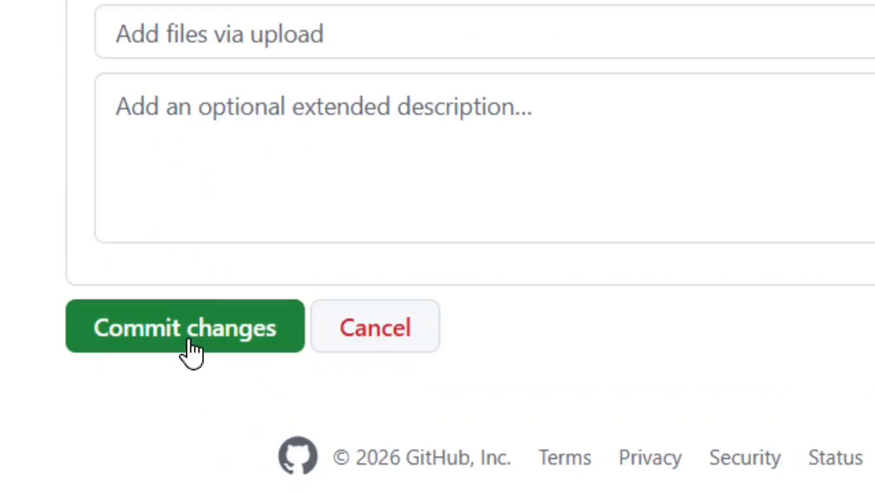
left_click(188, 340)
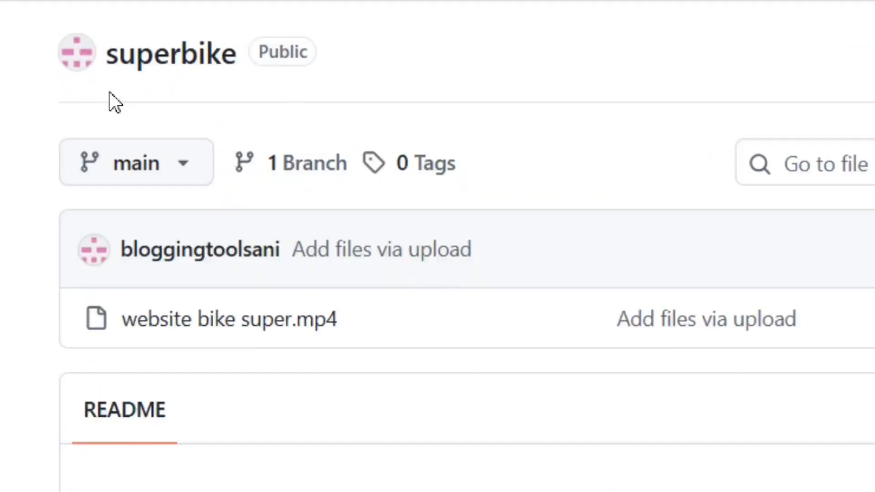
Step: Open website bike super.mp4 in the repository, copy its raw file link and paste the link into Notepad
scroll(190, 434, "down", 1)
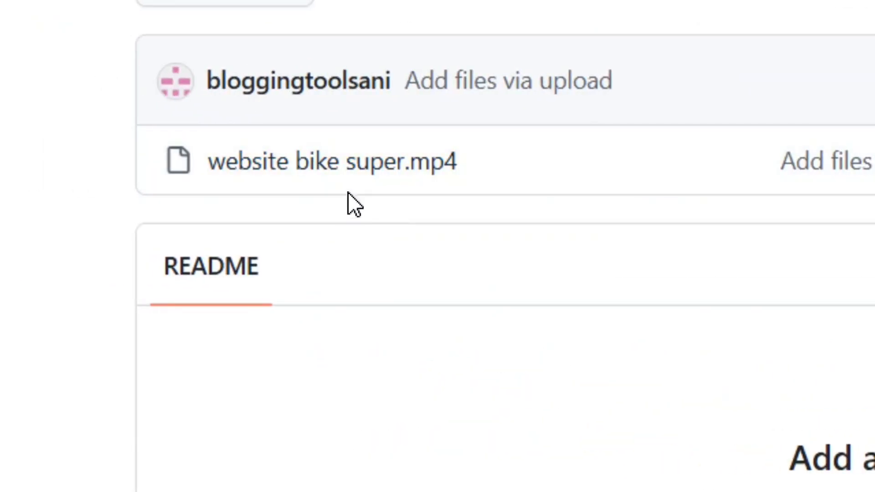
left_click(312, 168)
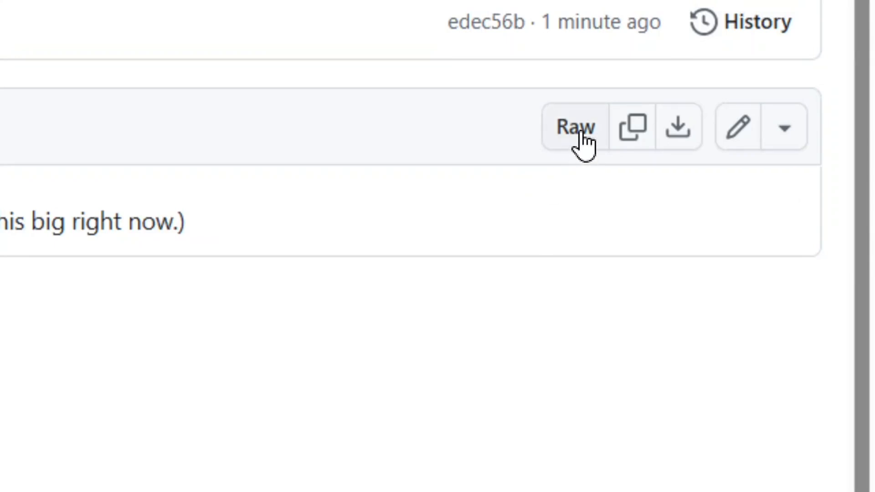
right_click(584, 145)
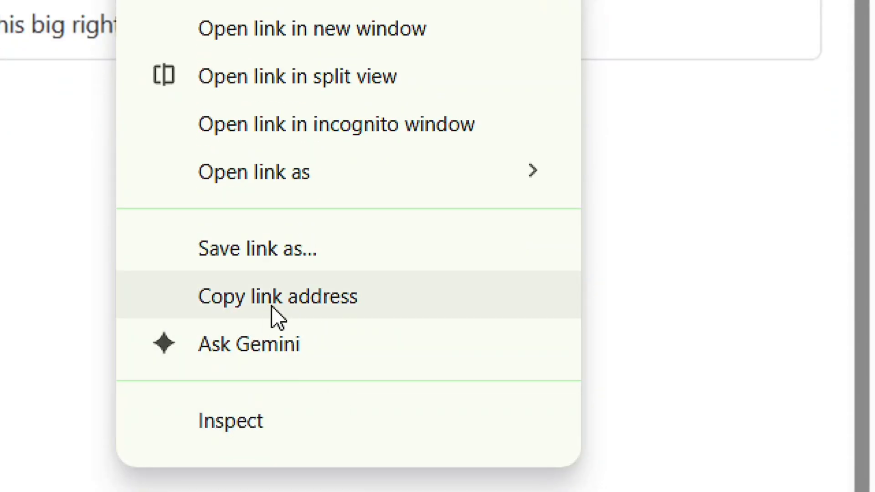
left_click(271, 307)
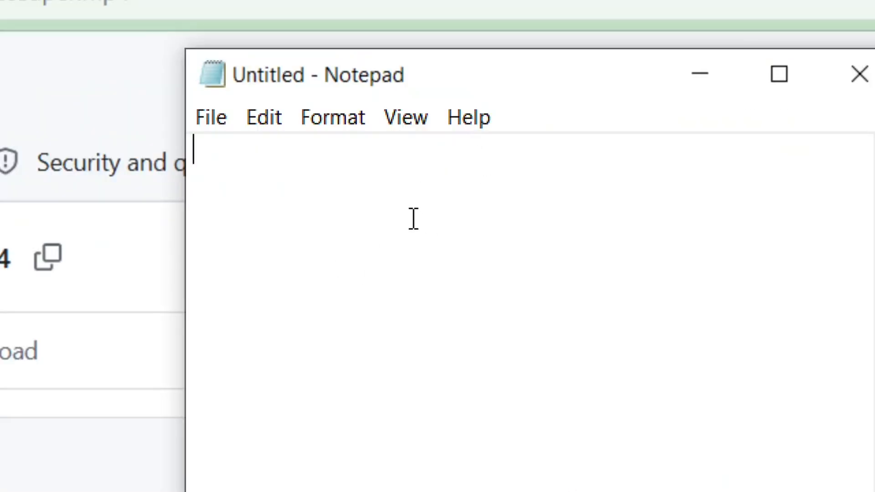
type("https://github.com/bloggingtoolsani/superbike/raw/refs/heads/main/website%20bike%20super.mp4")
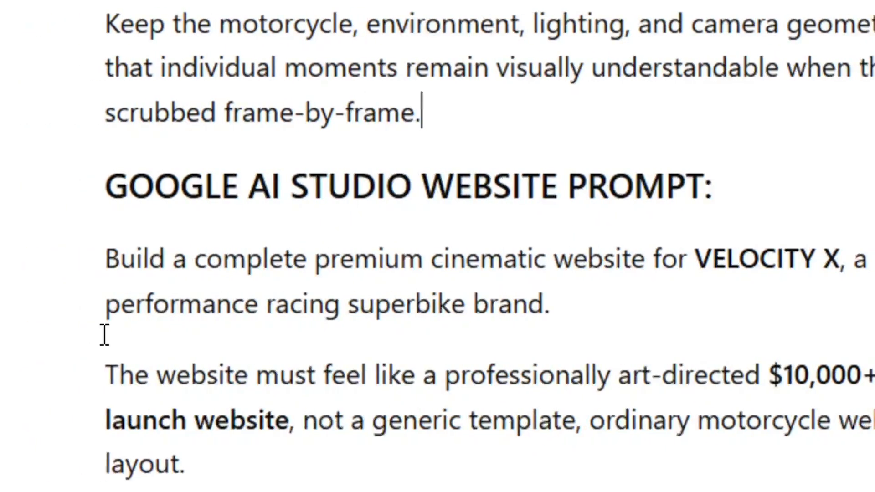
Step: Copy the full Google AI Studio website prompt from ChatGPT and paste it into an empty Notepad document
left_click_drag(126, 258, 635, 491)
left_click_drag(635, 432, 510, 428)
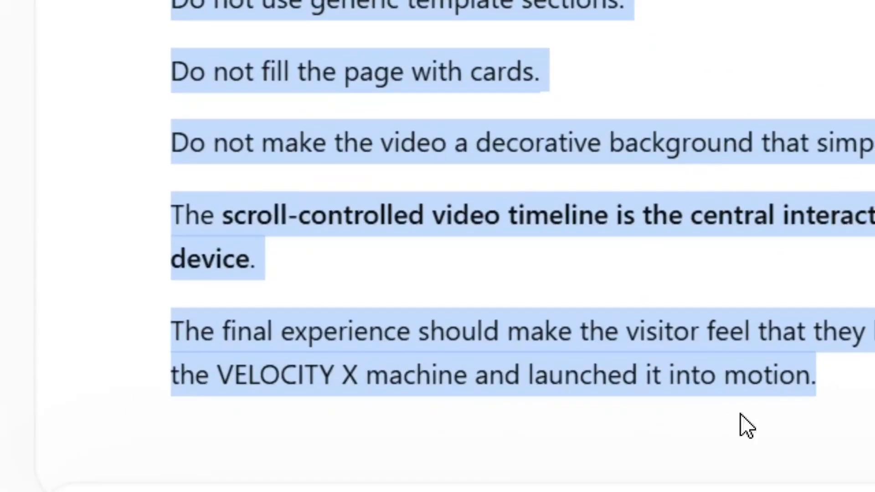
right_click(316, 214)
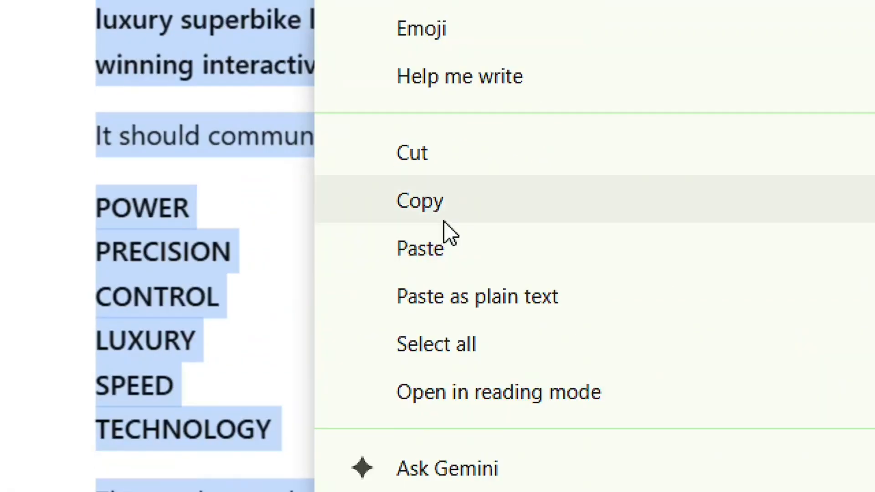
left_click(453, 203)
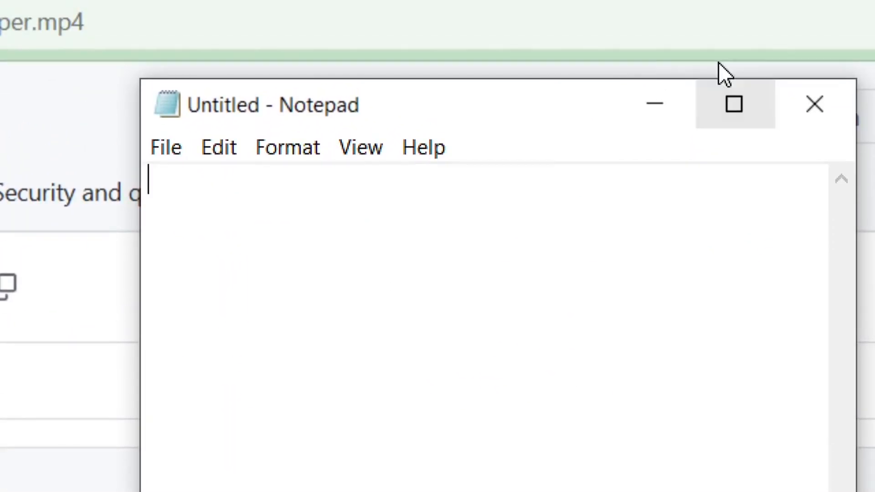
key("ctrl+v")
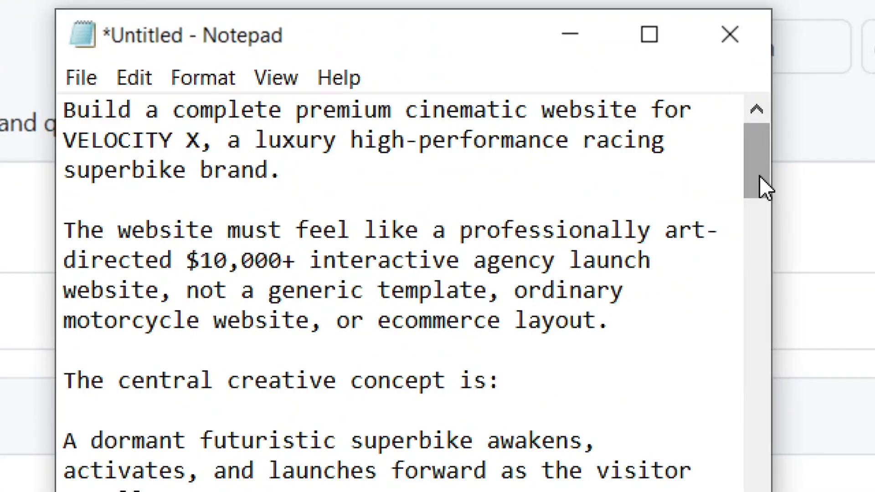
Step: Replace the placeholder "PASTE YOUR RAW GITHUB MP4 LINK HERE" in the prompt with the raw GitHub video link
left_click_drag(806, 176, 760, 214)
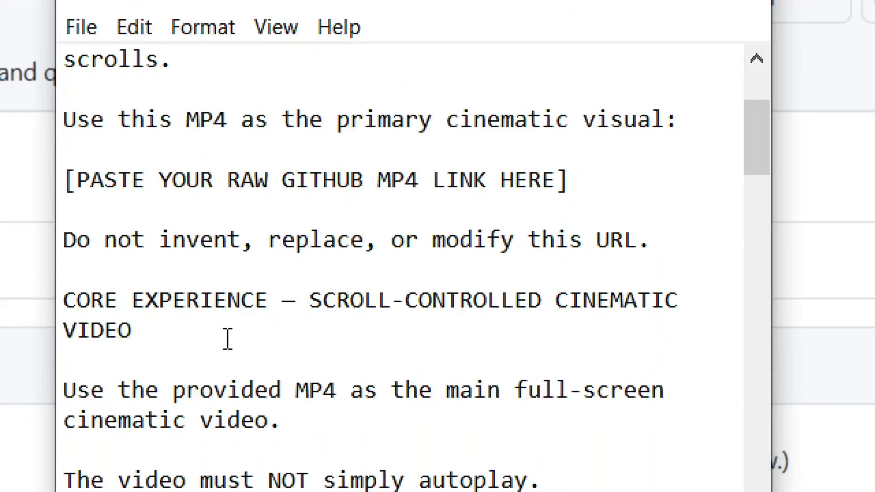
left_click_drag(556, 231, 421, 235)
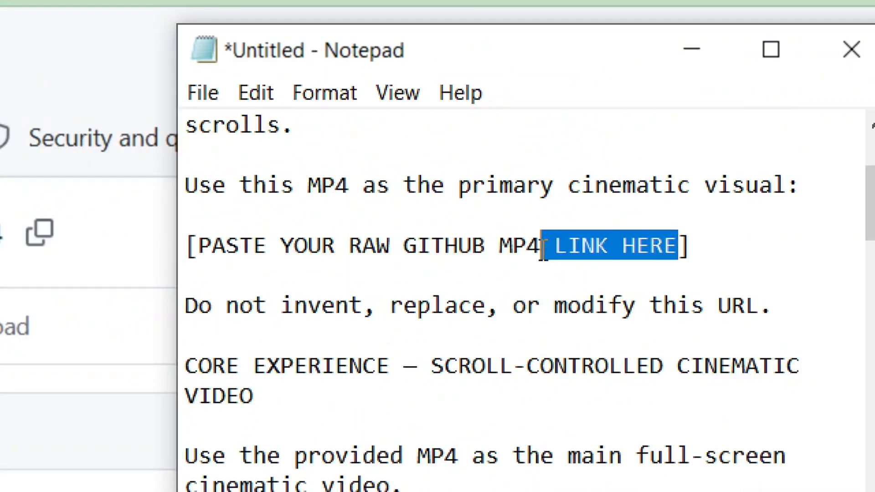
left_click_drag(543, 248, 206, 250)
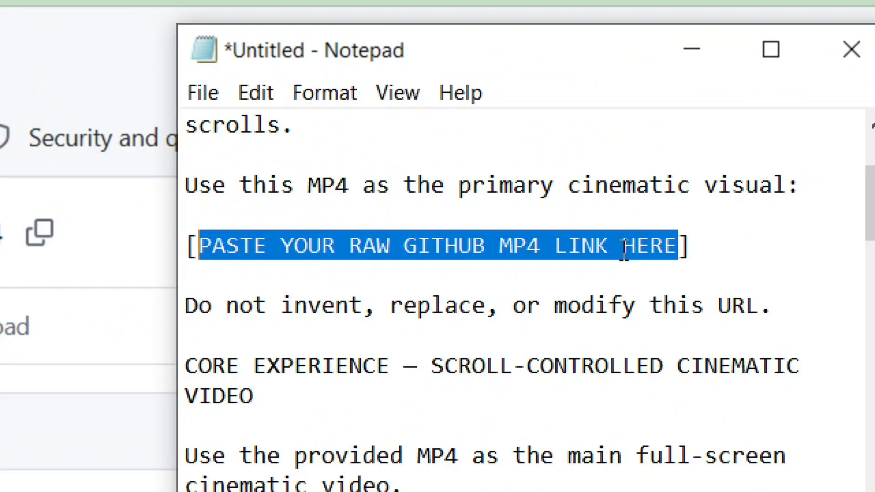
type("https://github.com/bloggingtoolsani/superbike/raw/refs/heads/main/website%20bike%20super.mp4")
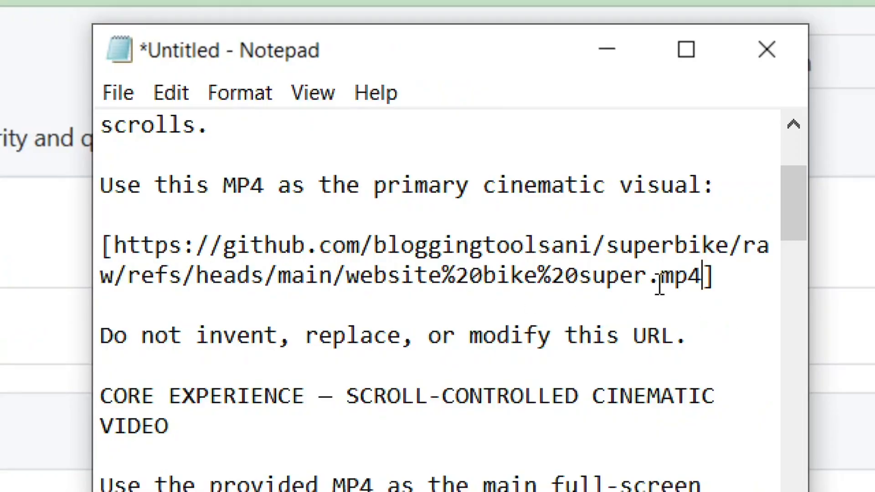
Step: Copy the entire completed website prompt from Notepad
key("ctrl+a")
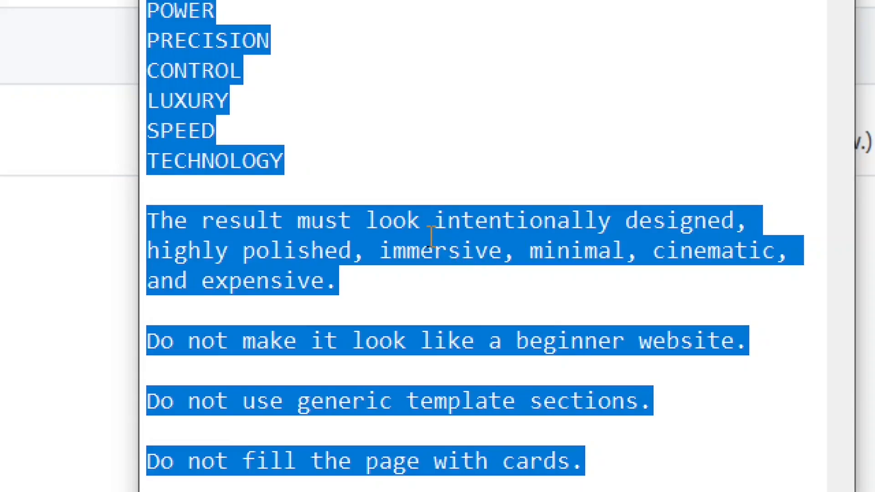
right_click(431, 236)
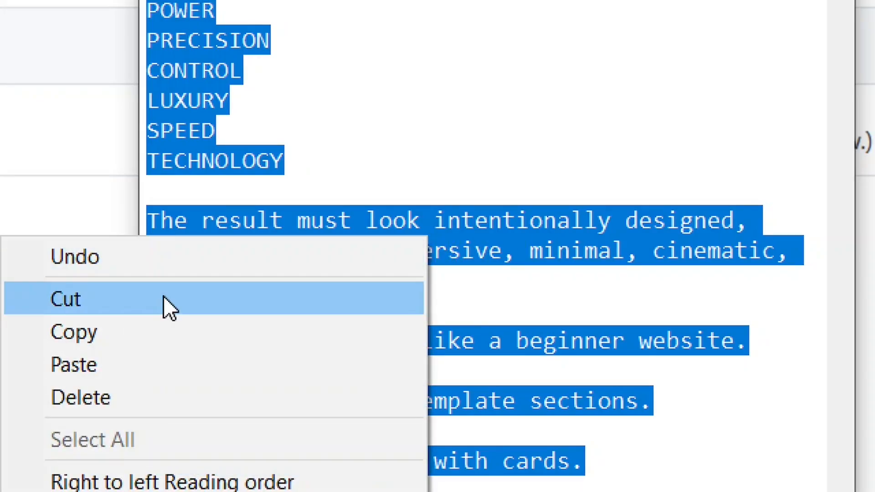
left_click(93, 332)
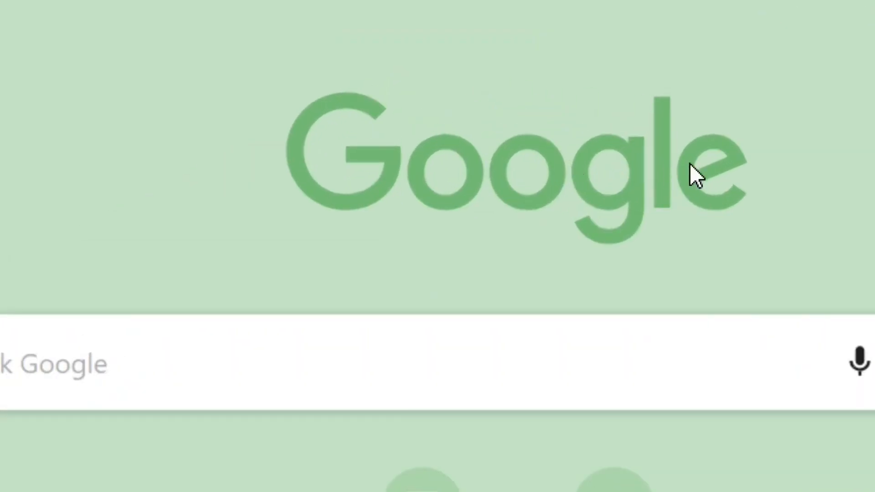
Step: Search Google for "google ai studio" in the browser and open the aistudio.google.com result
left_click(91, 378)
key("ctrl+v")
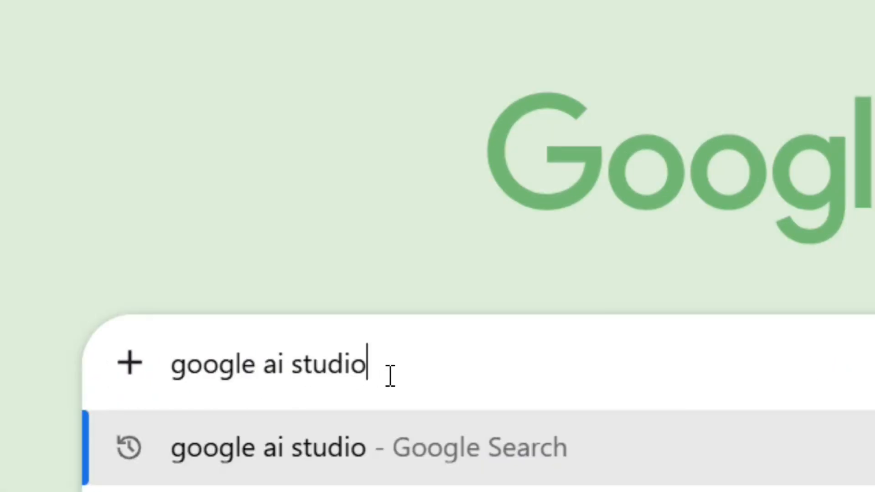
left_click_drag(390, 371, 177, 376)
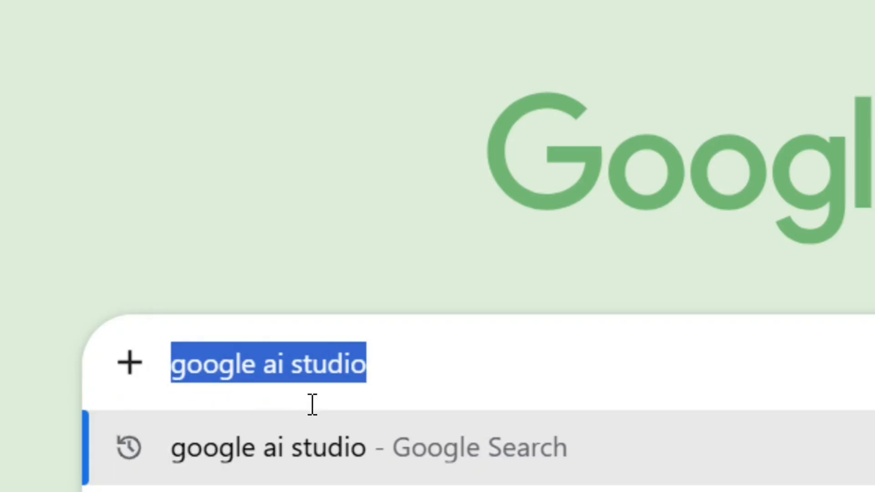
left_click(432, 369)
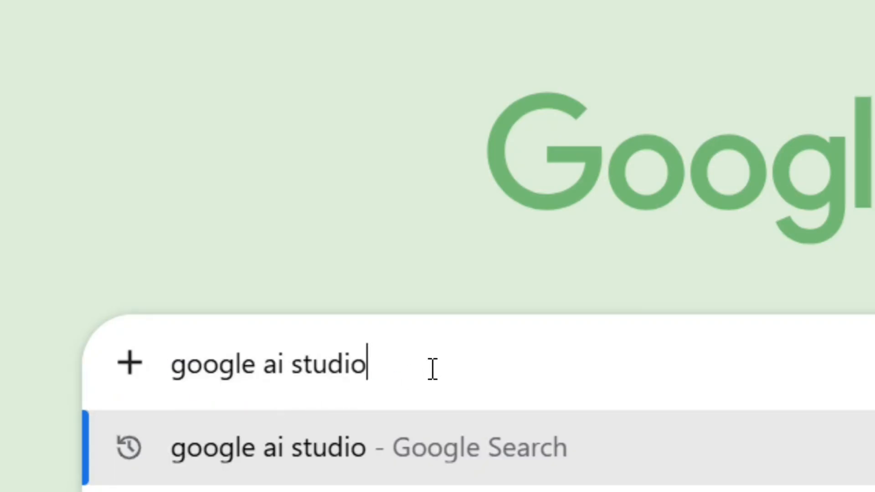
key("Return")
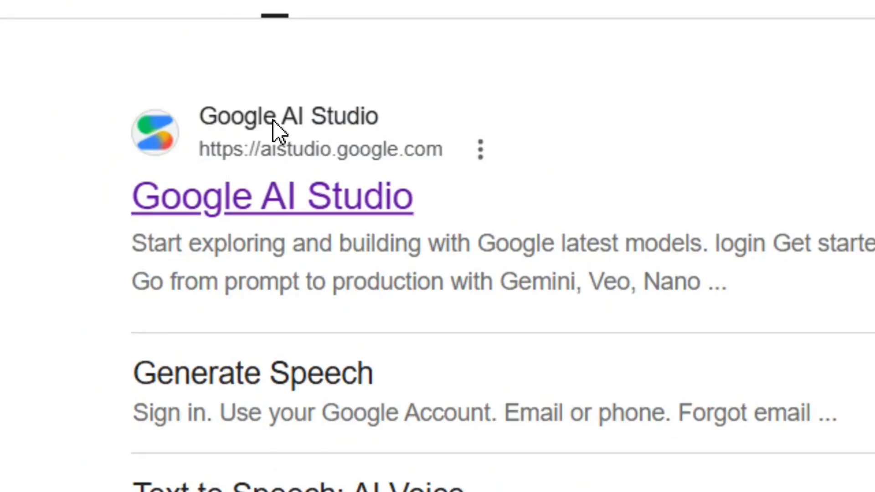
left_click(273, 119)
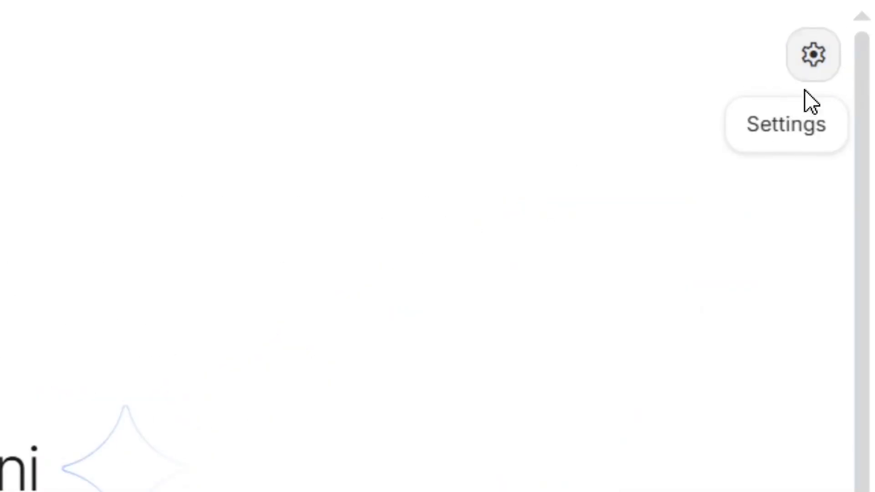
Step: Review the model and framework in the advanced settings, and paste the copied VELOCITY X prompt into the new app's description
left_click(815, 69)
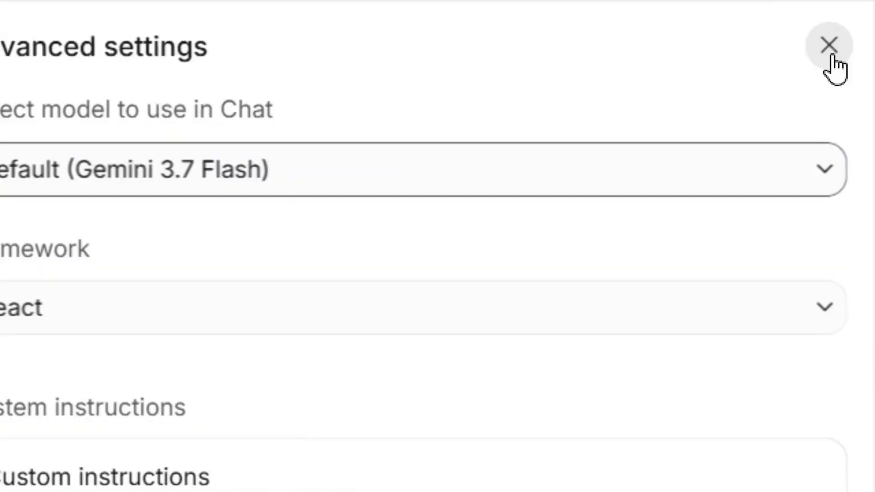
left_click(830, 48)
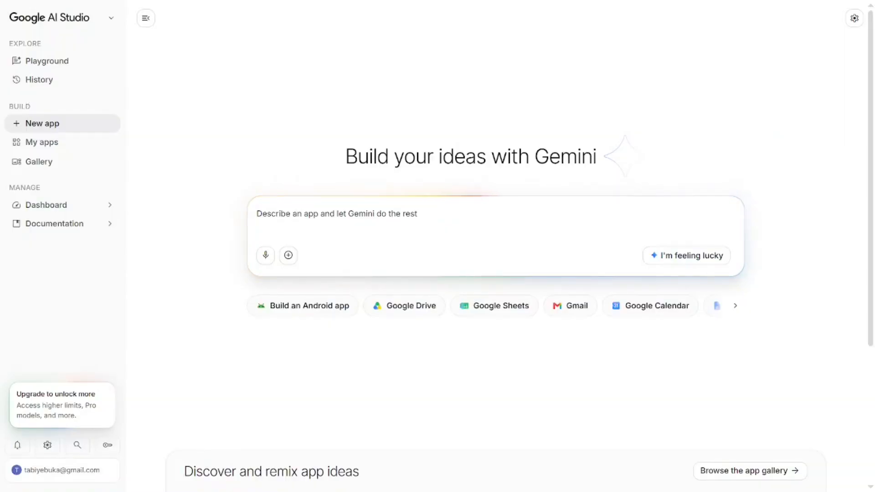
mouse_move(52, 135)
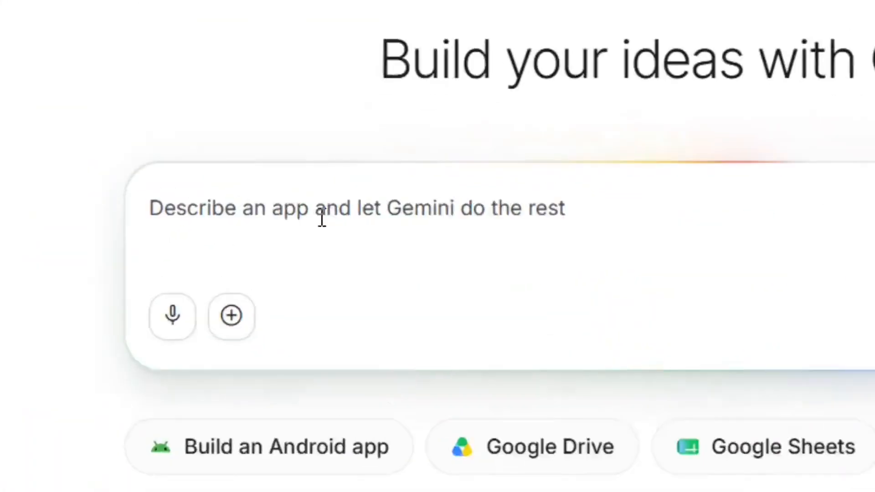
left_click(215, 216)
key("ctrl+v")
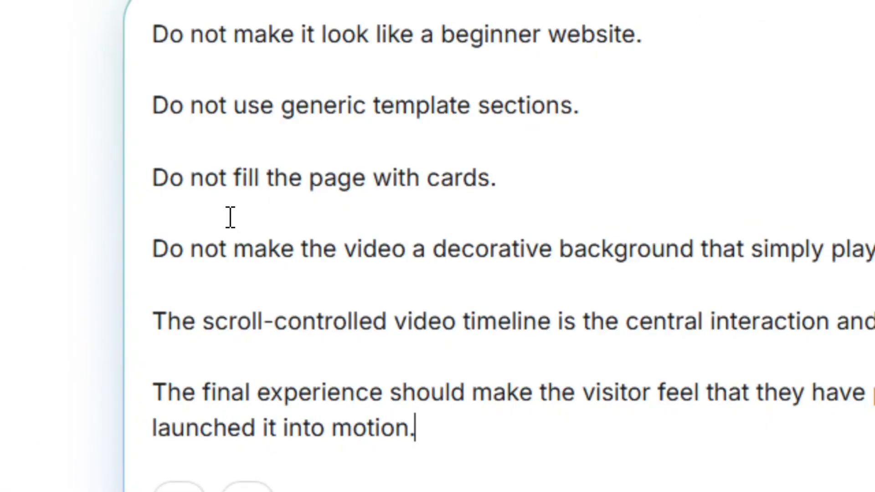
Step: Build the app from the pasted VELOCITY X prompt, skipping the design previews
scroll(263, 132, "up", 15)
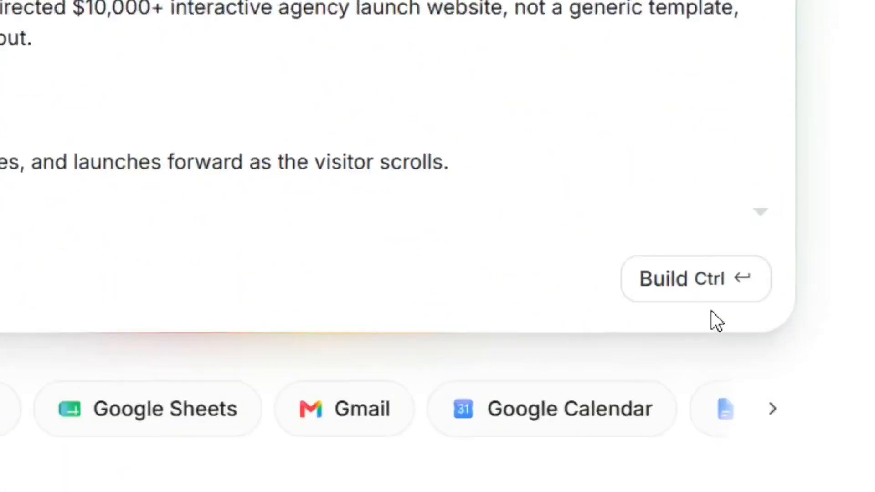
left_click(688, 298)
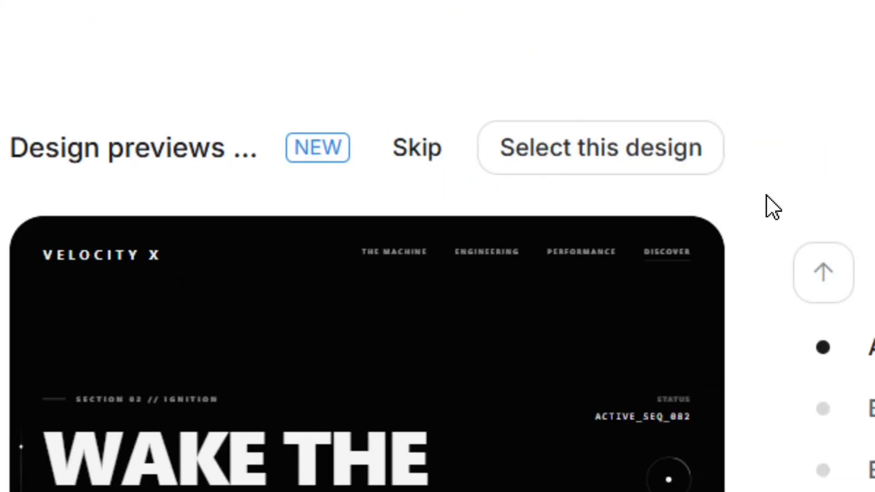
left_click(414, 151)
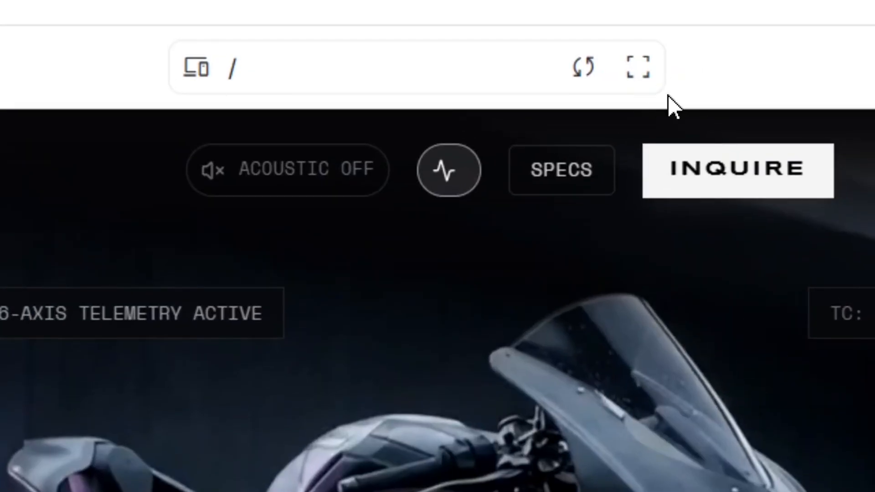
Step: Examine the generated site's scroll-driven motorcycle animation in the full-screen preview, from The Machine to Discover and back, and leave full screen
left_click(643, 69)
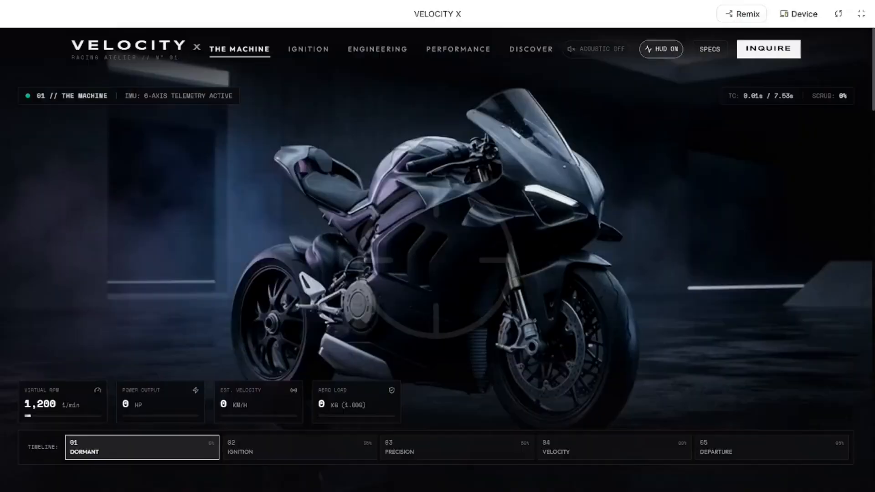
scroll(437, 246, "down", 5)
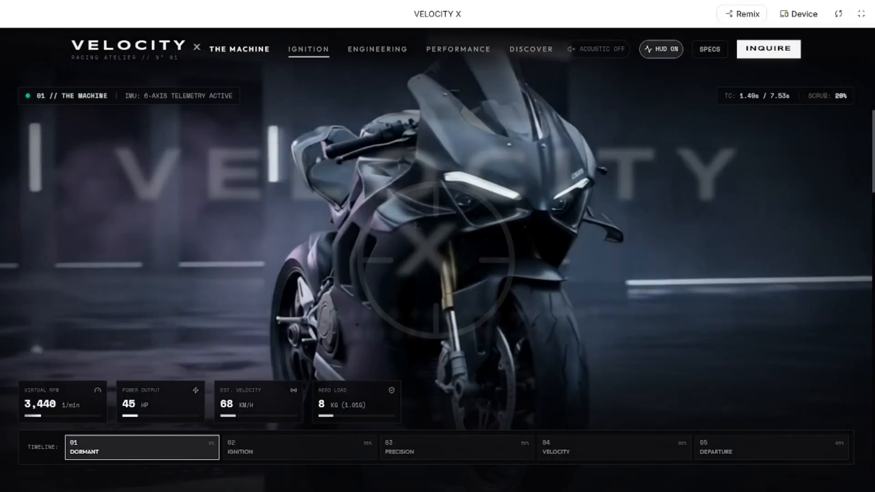
scroll(437, 246, "down", 6)
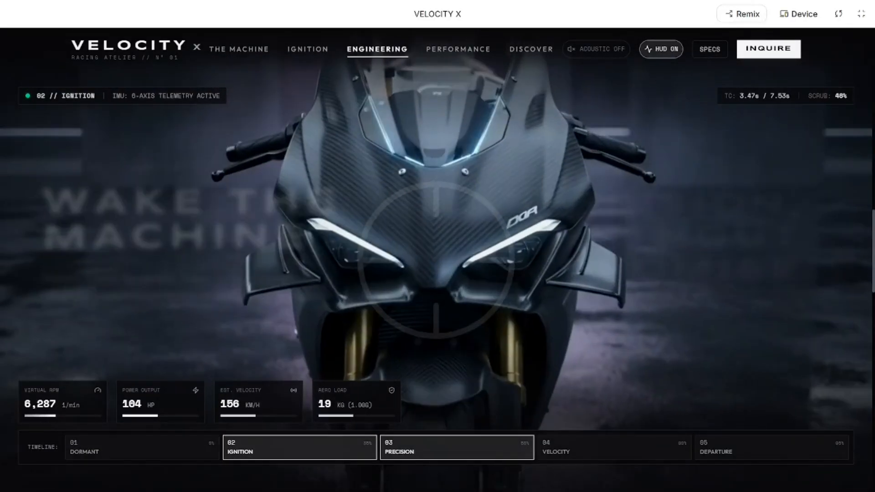
scroll(438, 246, "down", 4)
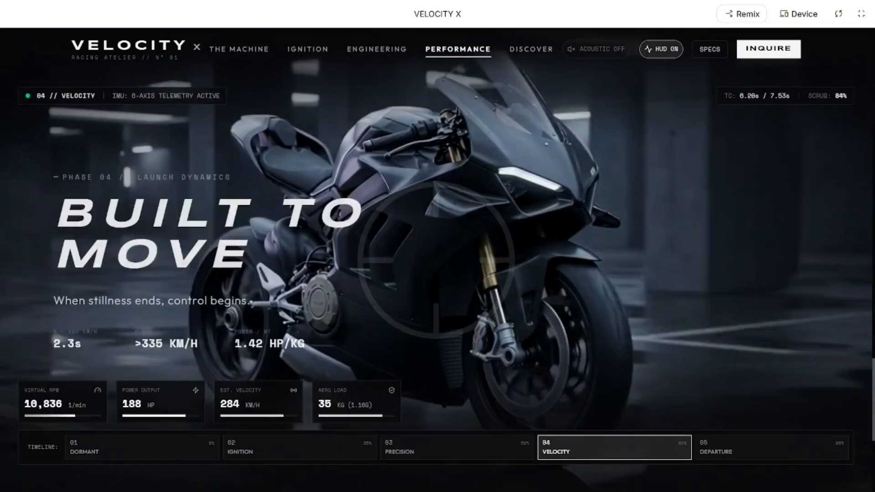
scroll(437, 246, "down", 1)
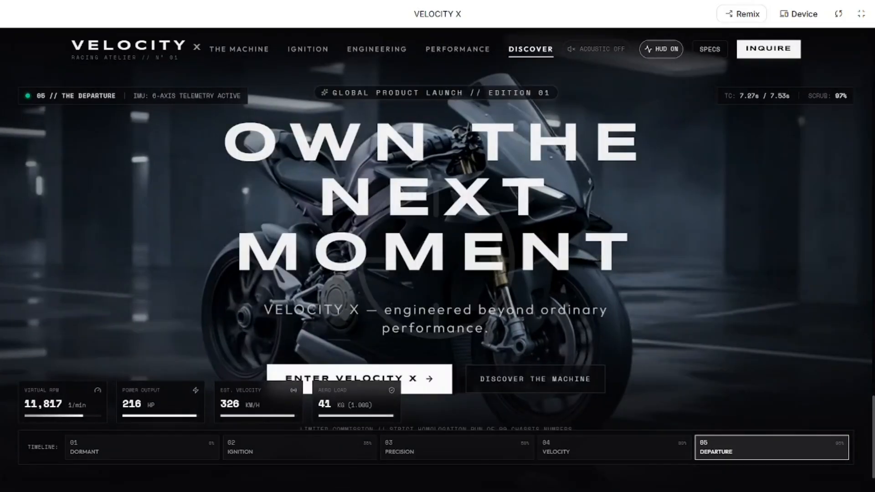
scroll(438, 246, "up", 2)
scroll(437, 246, "up", 2)
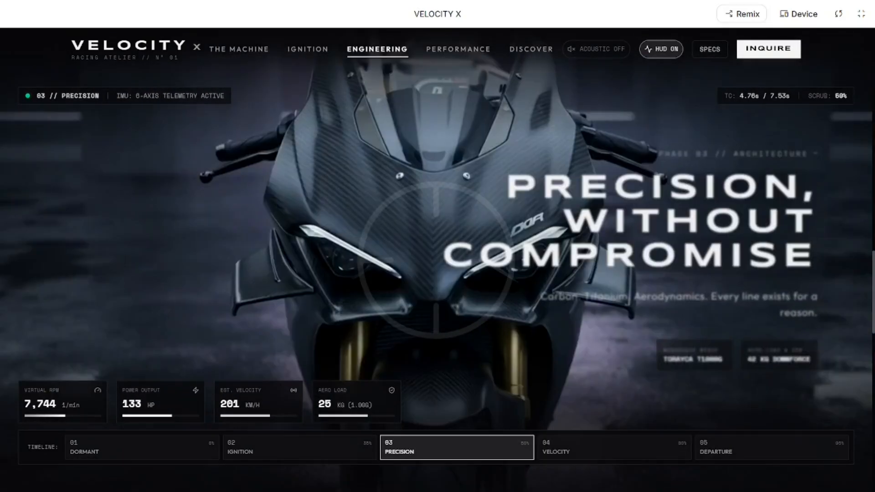
scroll(437, 246, "up", 3)
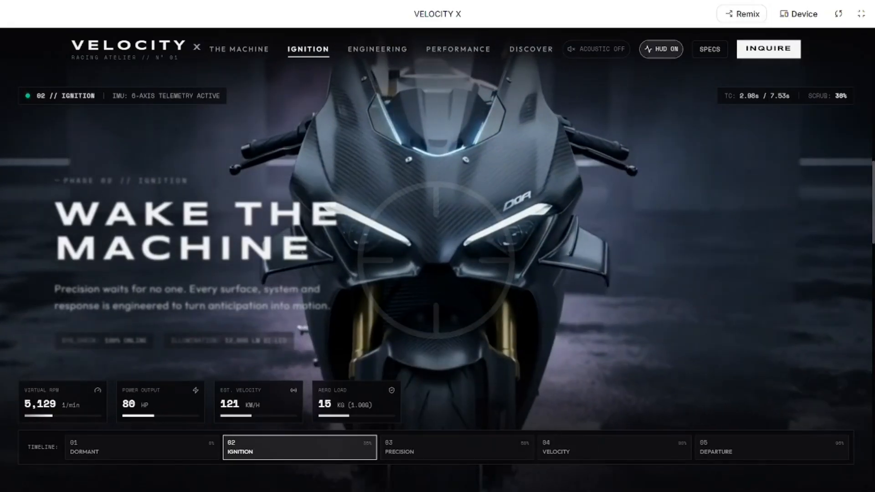
scroll(437, 246, "up", 2)
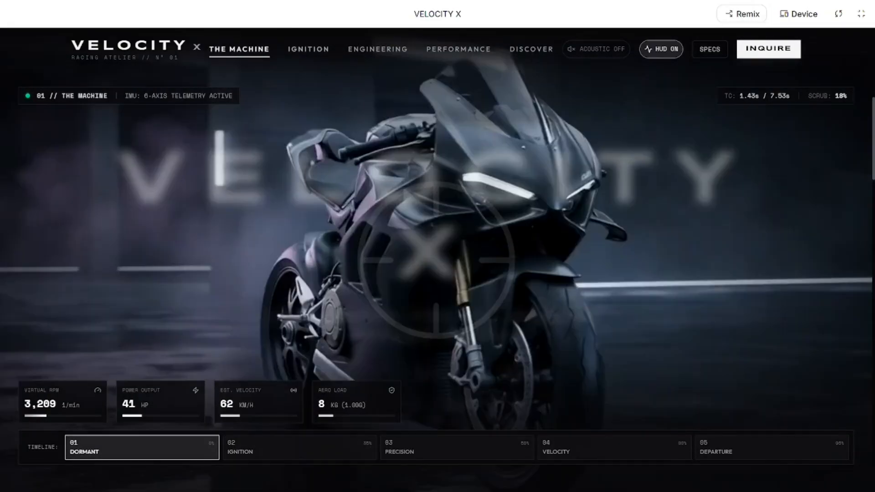
scroll(437, 246, "up", 2)
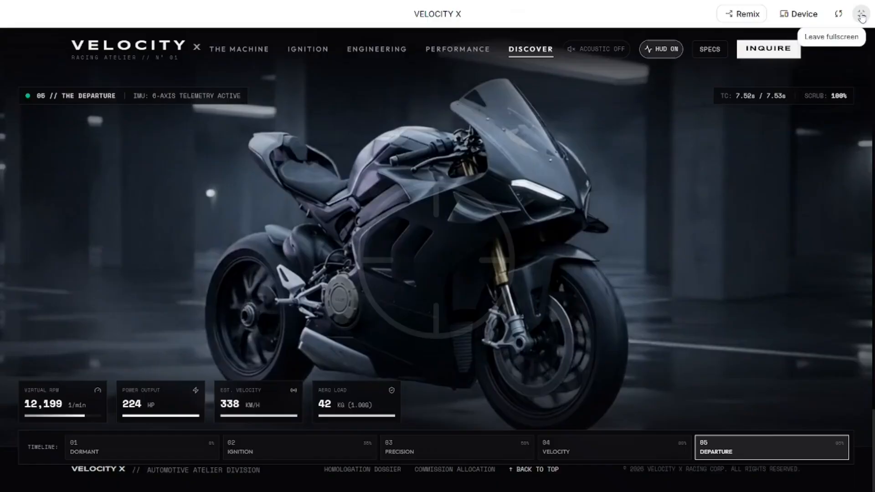
left_click(834, 45)
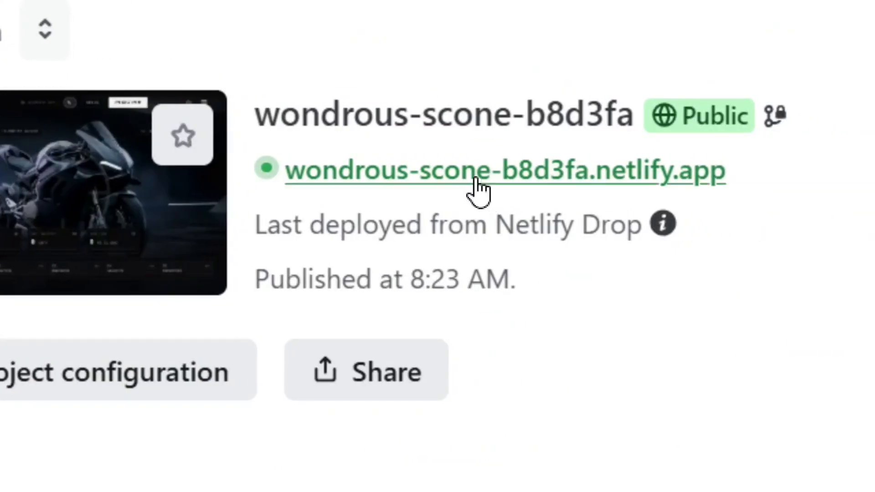
Step: Open the published wondrous-scone-b8d3fa.netlify.app site from Netlify and examine its scroll-controlled video and section text in both directions
left_click(478, 187)
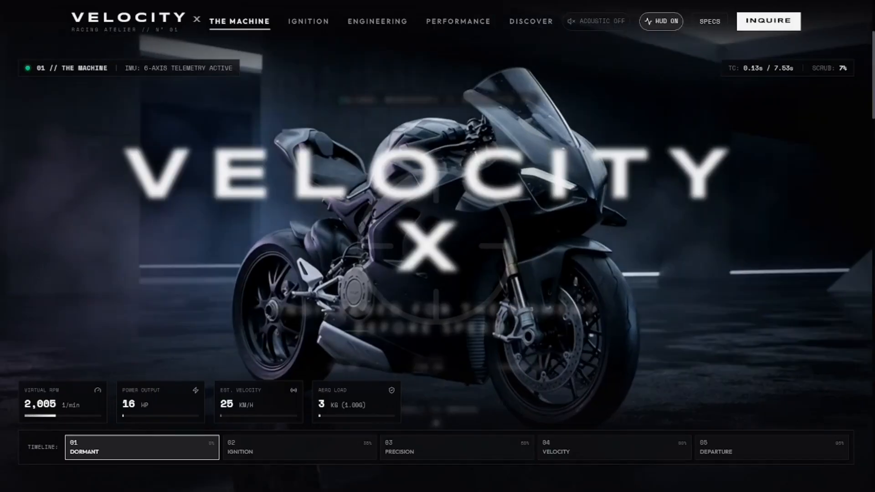
scroll(437, 246, "down", 5)
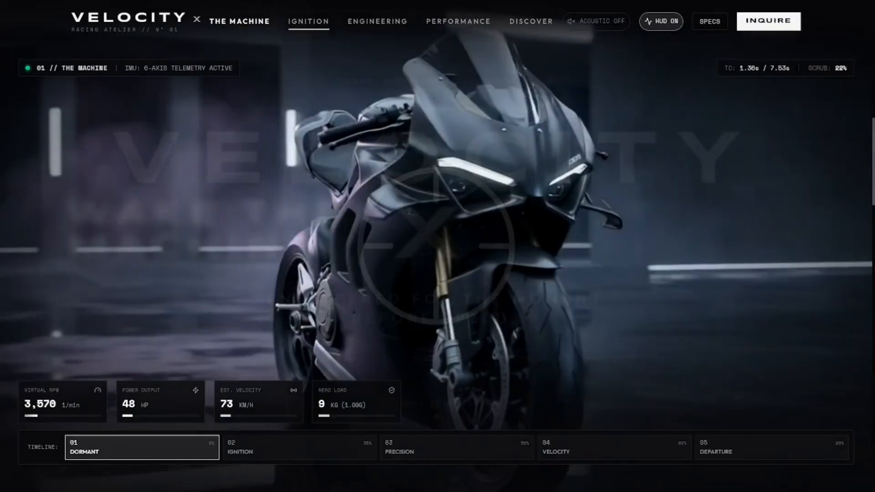
scroll(437, 246, "down", 5)
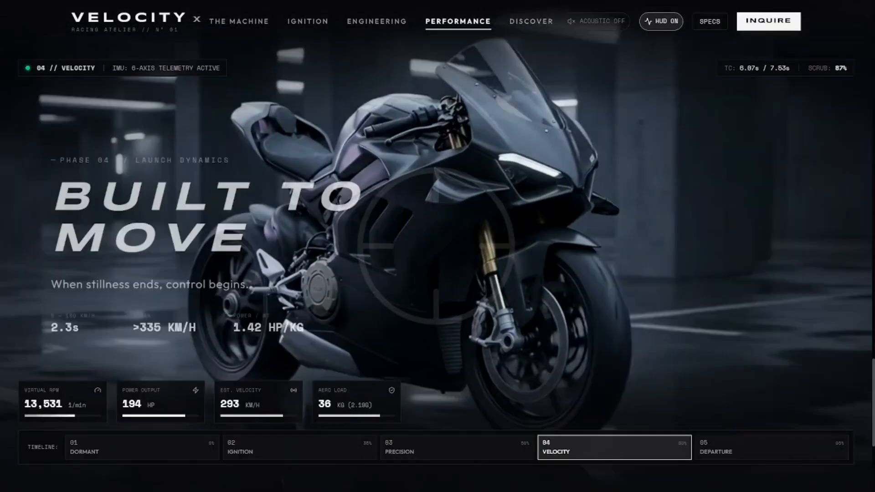
scroll(438, 246, "down", 2)
scroll(438, 246, "up", 5)
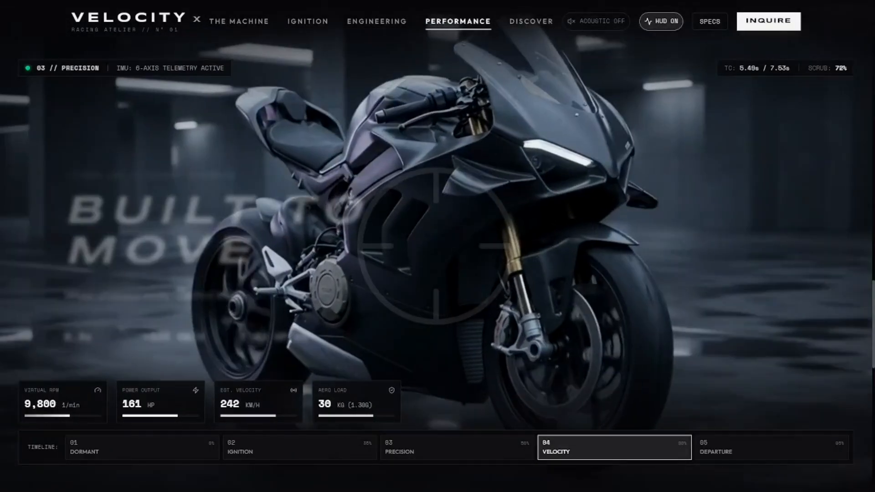
scroll(437, 247, "up", 5)
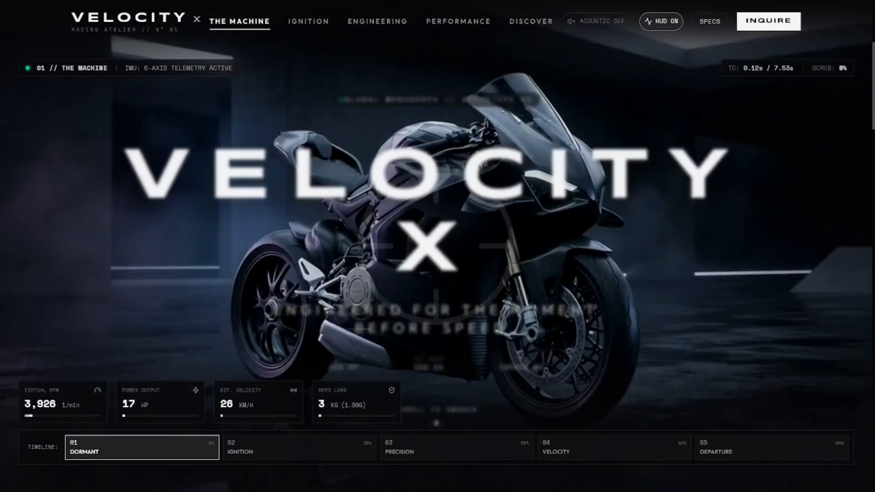
scroll(341, 200, "down", 5)
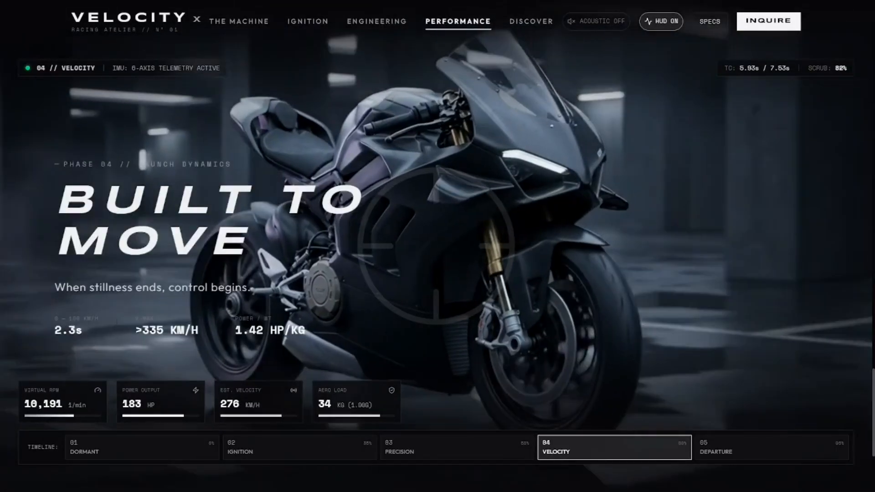
scroll(437, 246, "down", 4)
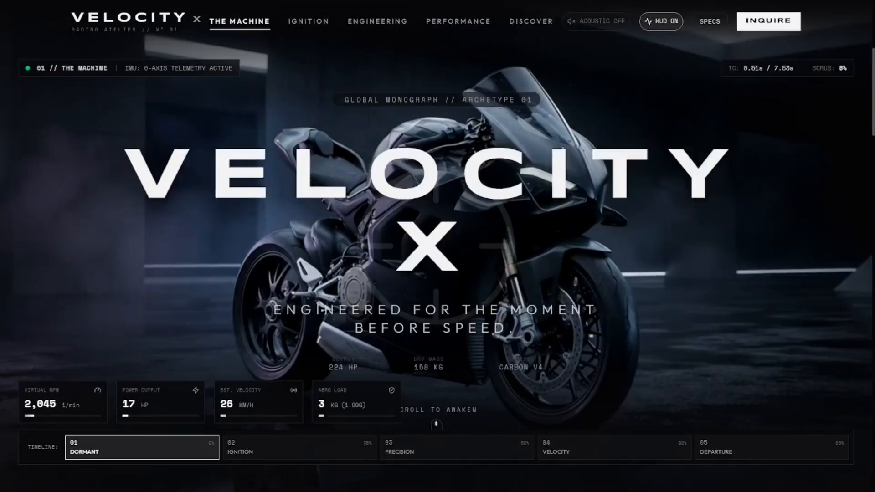
scroll(437, 246, "down", 7)
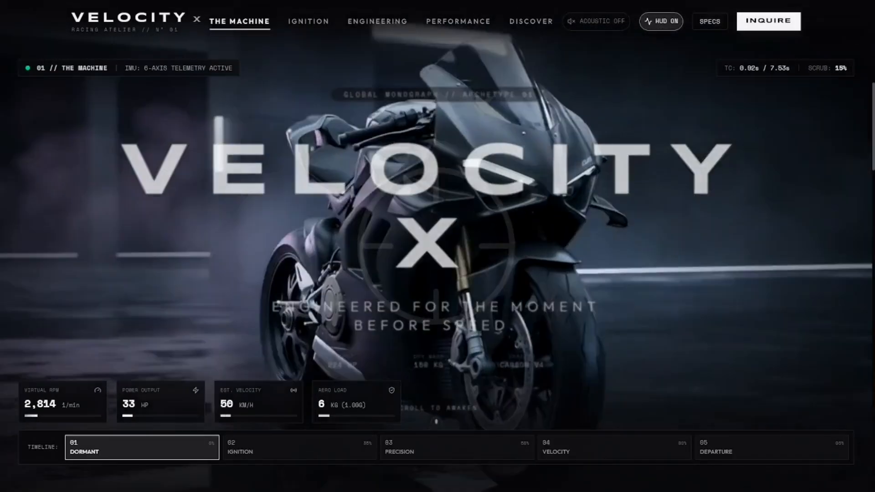
scroll(437, 246, "down", 3)
scroll(437, 246, "down", 2)
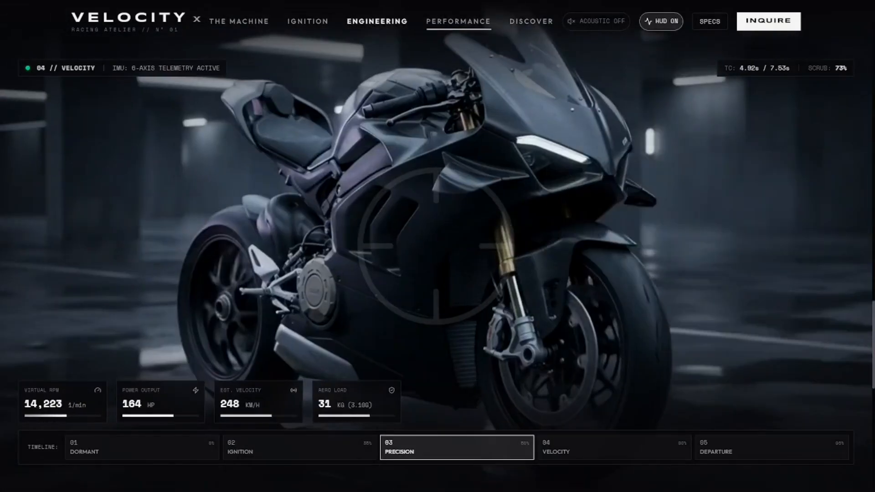